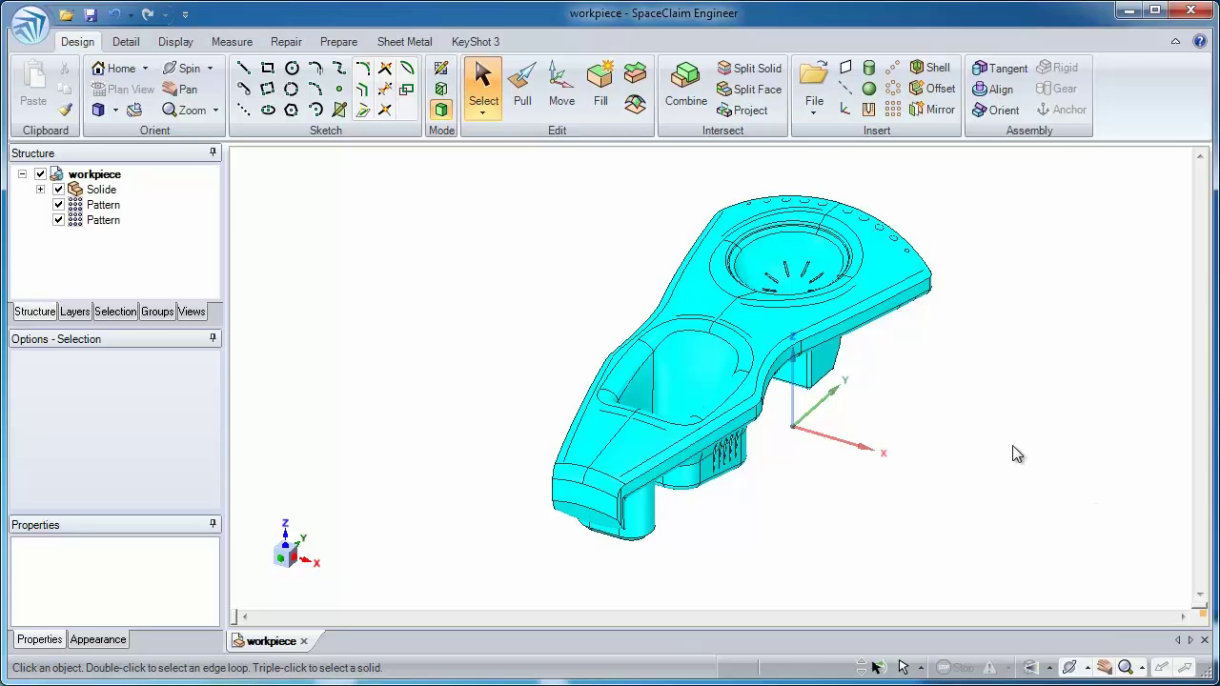
- Try to pull the bottom face of the rectangular post beneath the round cup holder
{"action": "middle_click_drag", "start_coordinate": [1014, 446], "coordinate": [997, 425]}
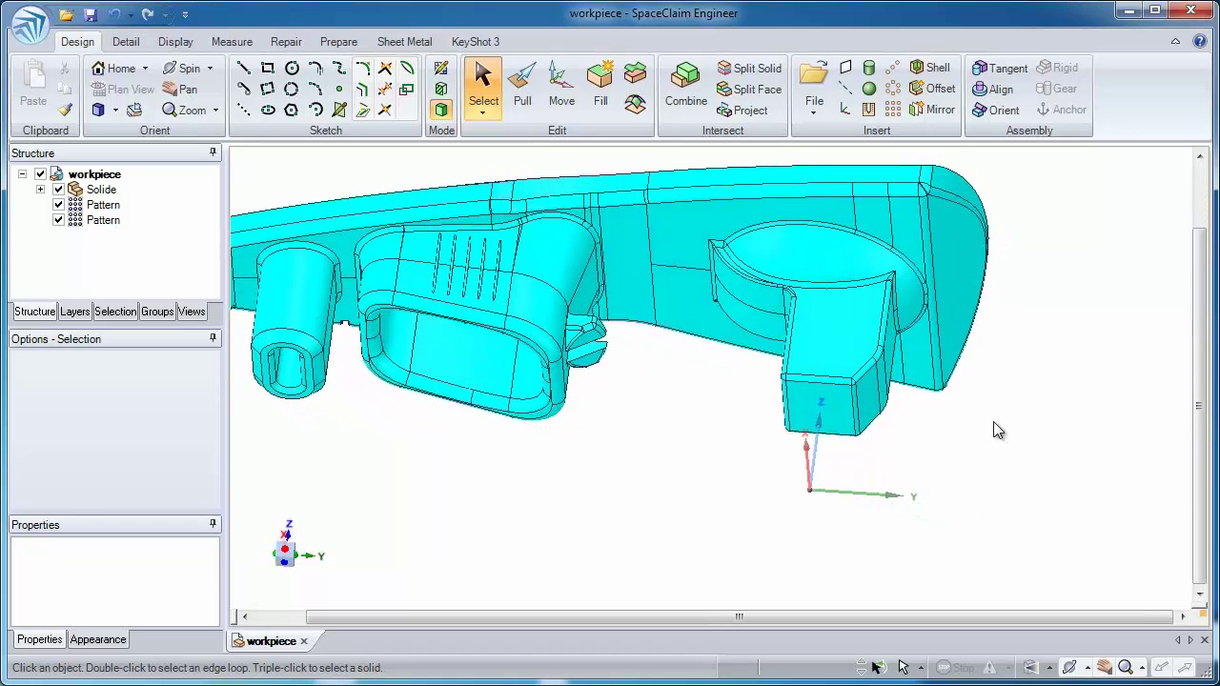
{"action": "key", "text": "p"}
{"action": "left_click", "coordinate": [828, 405]}
{"action": "left_click", "coordinate": [829, 405]}
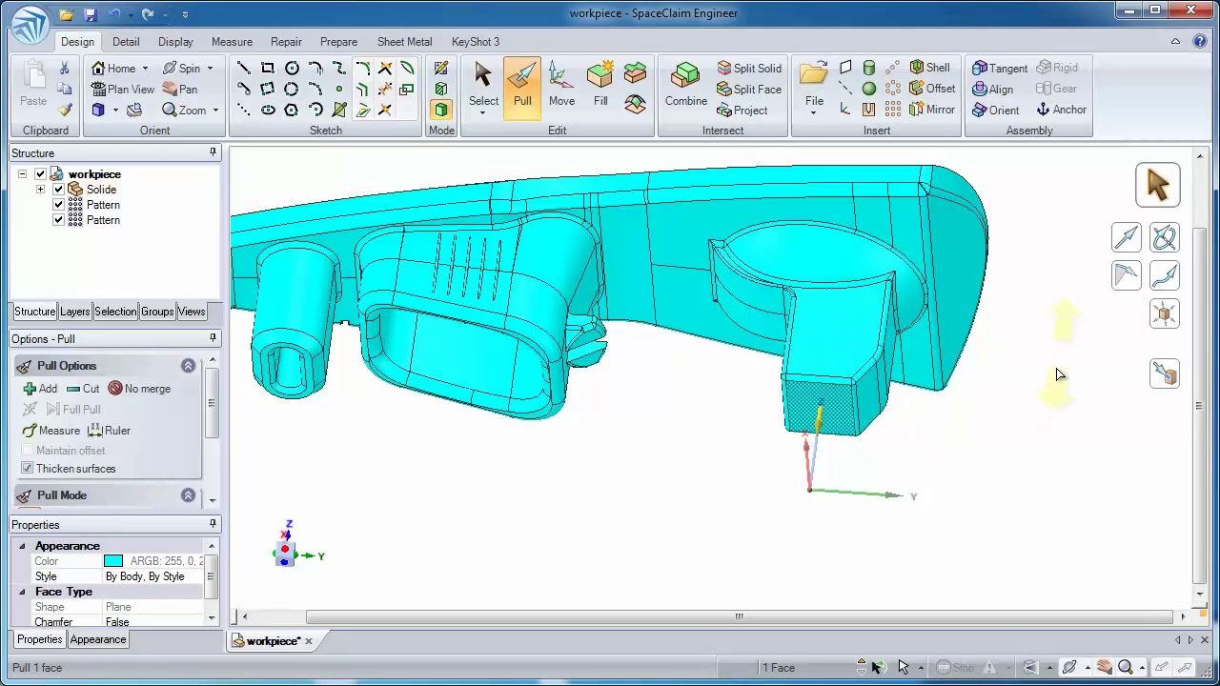
{"action": "mouse_move", "coordinate": [1058, 375]}
{"action": "left_mouse_down"}
{"action": "mouse_move", "coordinate": [1055, 393]}
{"action": "mouse_move", "coordinate": [1068, 357]}
{"action": "mouse_move", "coordinate": [1065, 378]}
{"action": "left_mouse_up"}
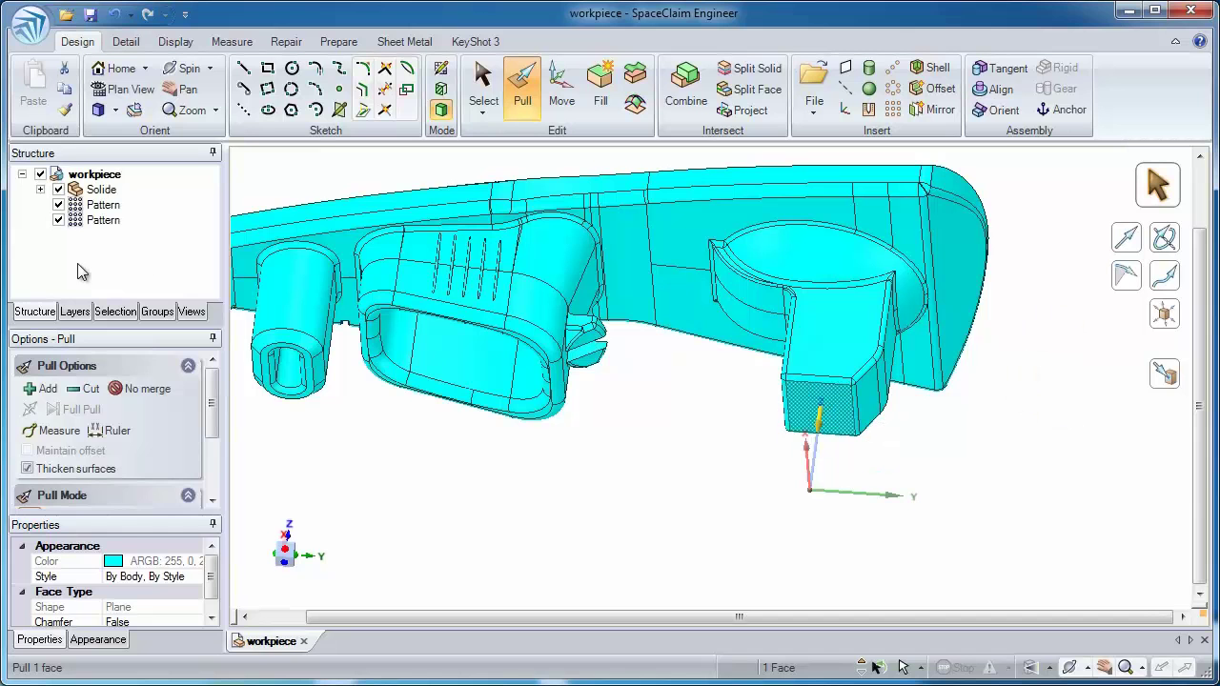
- Lock the Solide component against editing and test the lock on the faces of its rectangular post
{"action": "left_click", "coordinate": [100, 190]}
{"action": "right_click", "coordinate": [100, 191]}
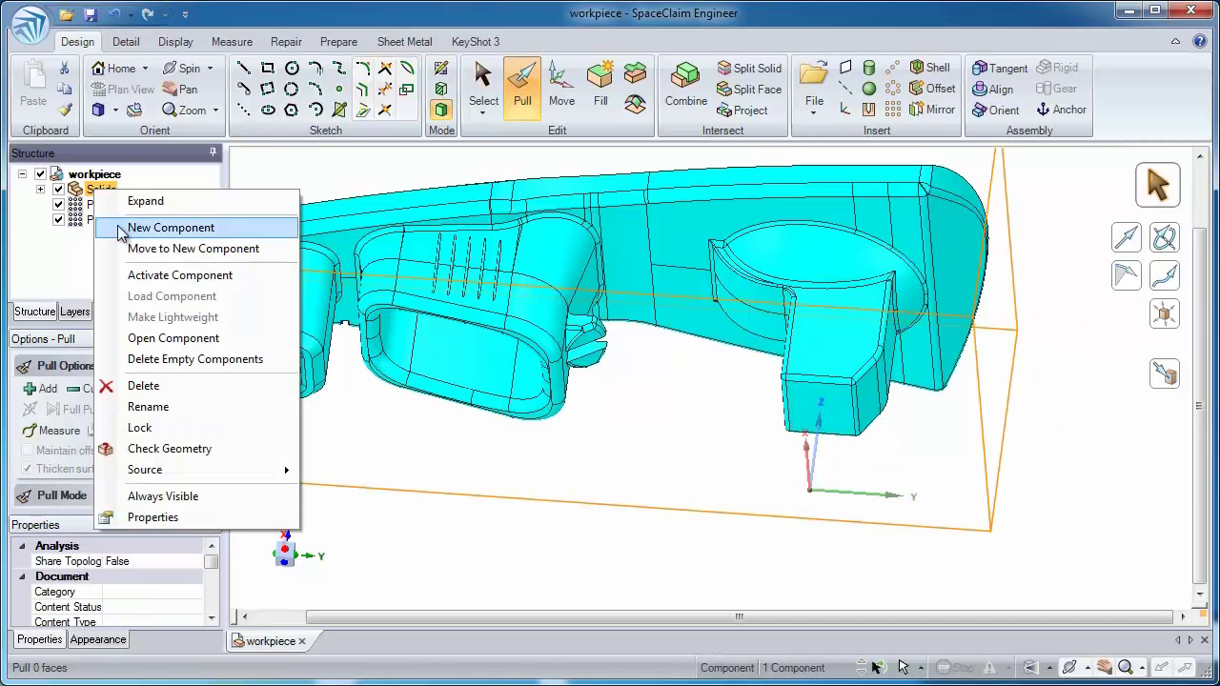
{"action": "left_click", "coordinate": [163, 426]}
{"action": "left_click", "coordinate": [815, 415]}
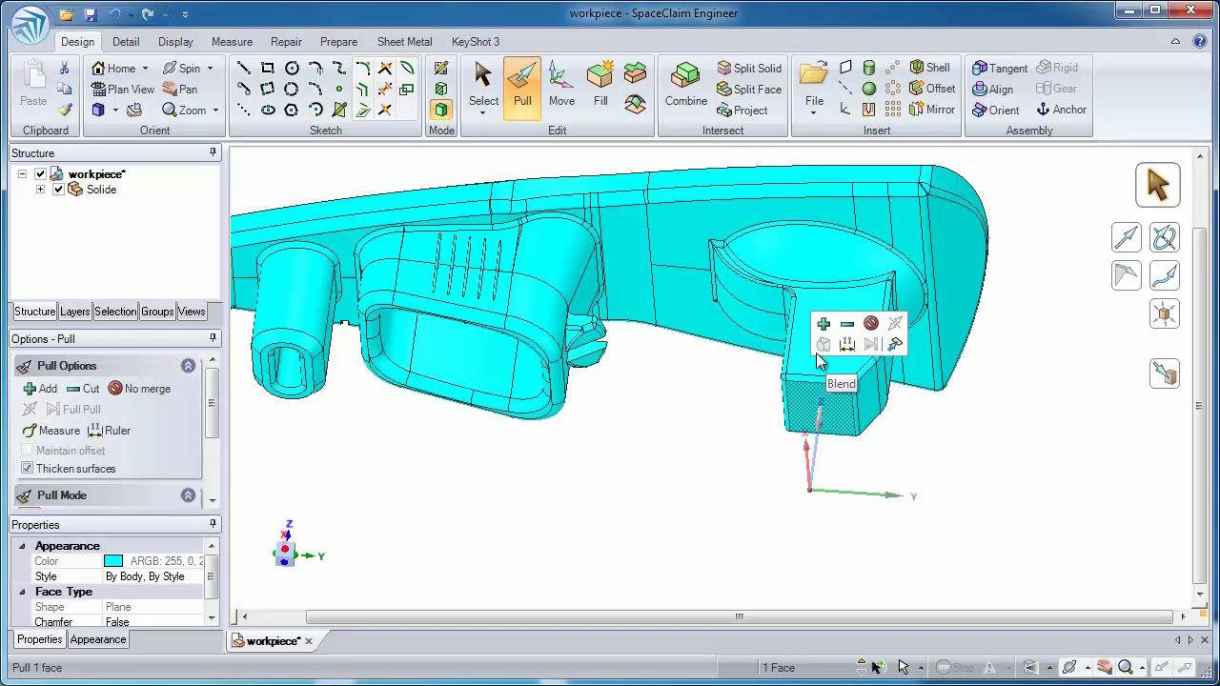
{"action": "left_click", "coordinate": [828, 343]}
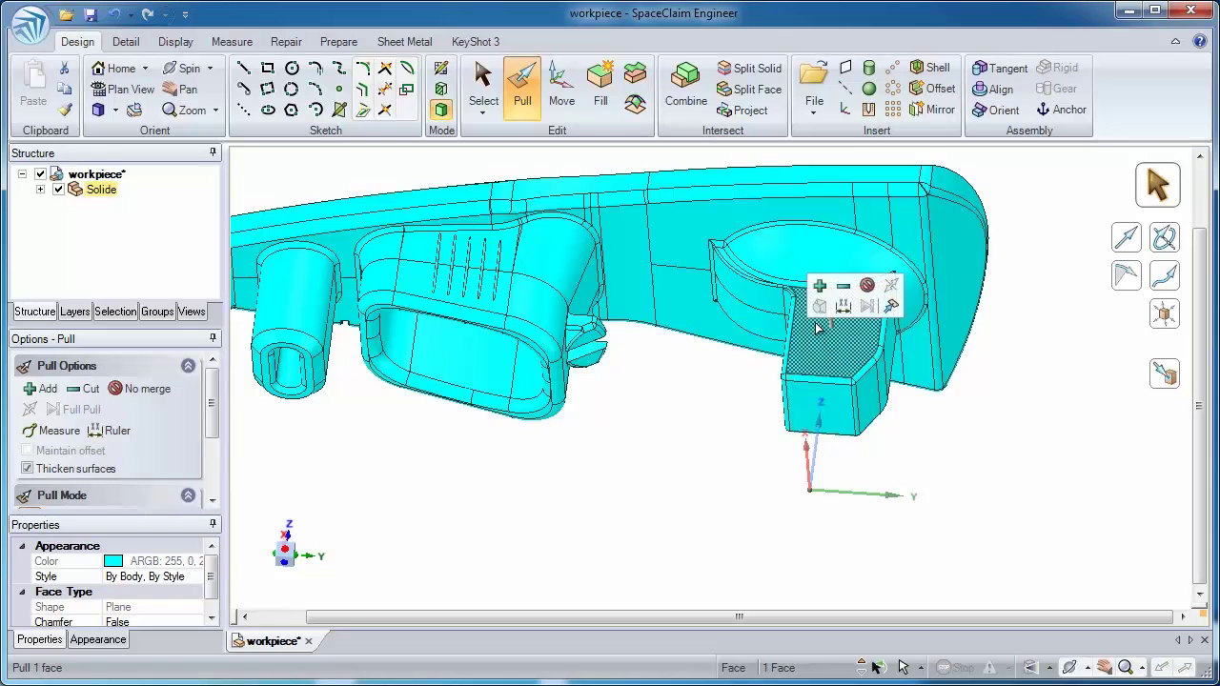
{"action": "left_click", "coordinate": [974, 405]}
- Start a sketch on the plane through the X and Y origin axes and show it in plan view
{"action": "middle_click_drag", "start_coordinate": [891, 451], "coordinate": [799, 461]}
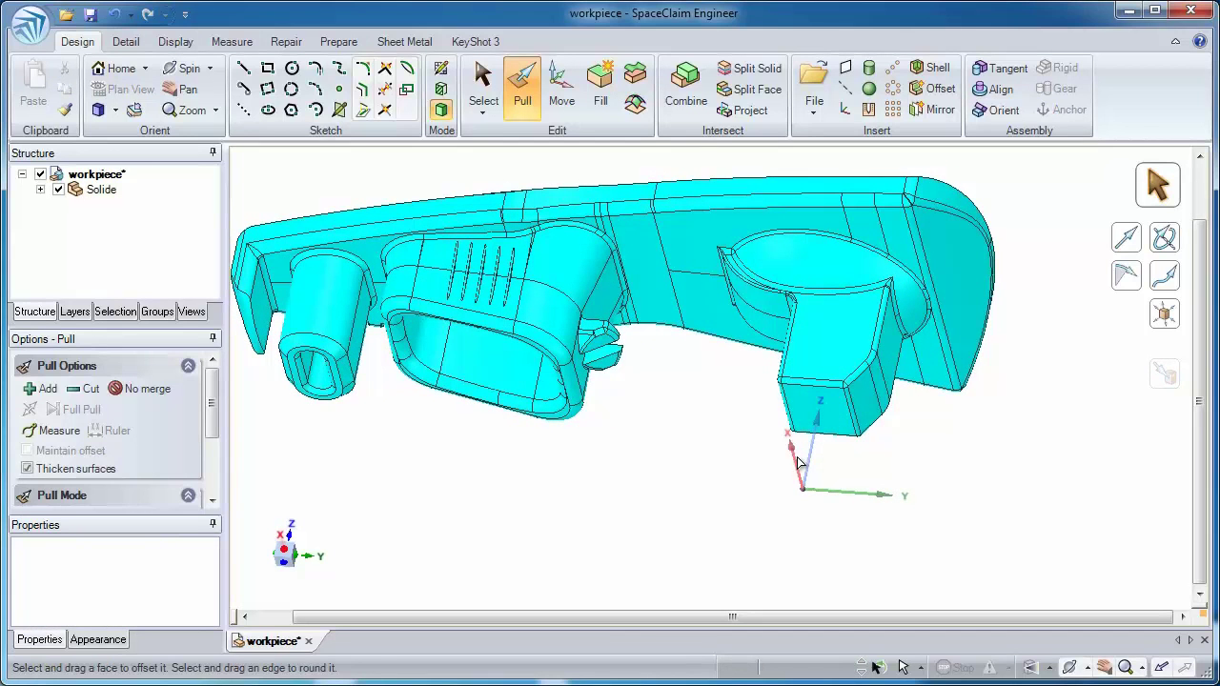
{"action": "key", "text": "s"}
{"action": "left_click", "coordinate": [798, 463]}
{"action": "left_click", "coordinate": [831, 494], "text": "ctrl"}
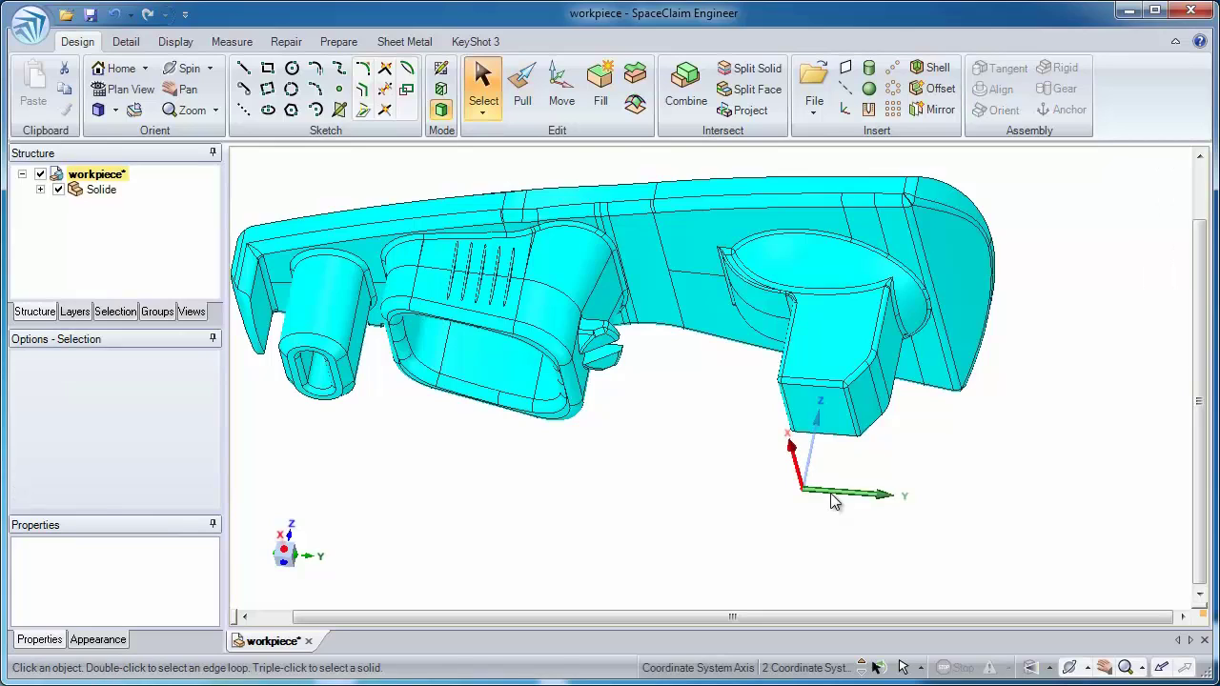
{"action": "key", "text": "k"}
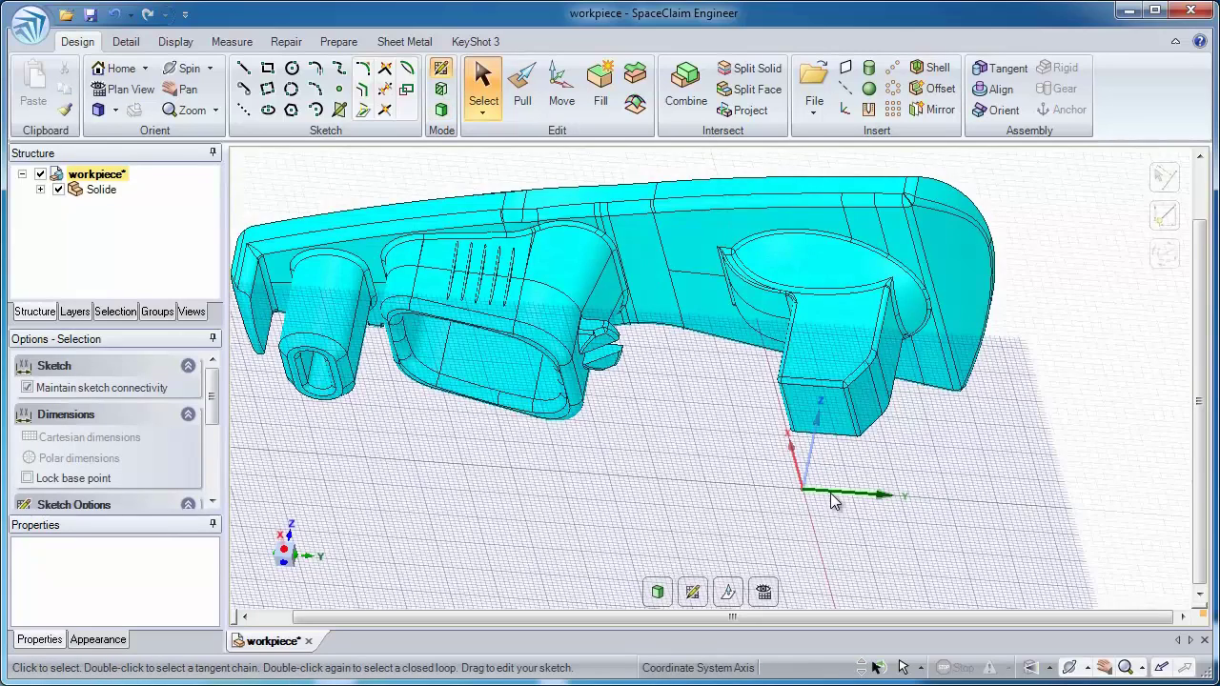
{"action": "key", "text": "v"}
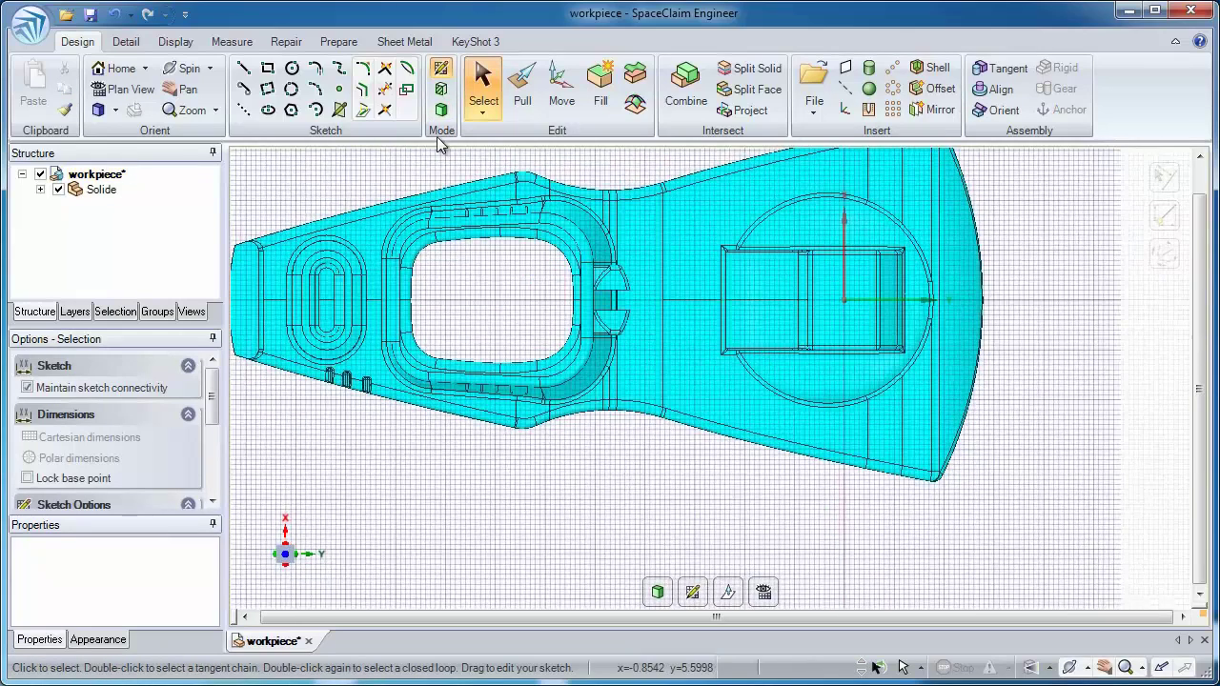
- Sketch a centre-defined rectangle 10 mm by 8 mm, overlapping the oval post at the workpiece's narrow end
{"action": "left_click", "coordinate": [268, 69]}
{"action": "scroll", "coordinate": [429, 382], "scroll_direction": "up", "scroll_amount": 5}
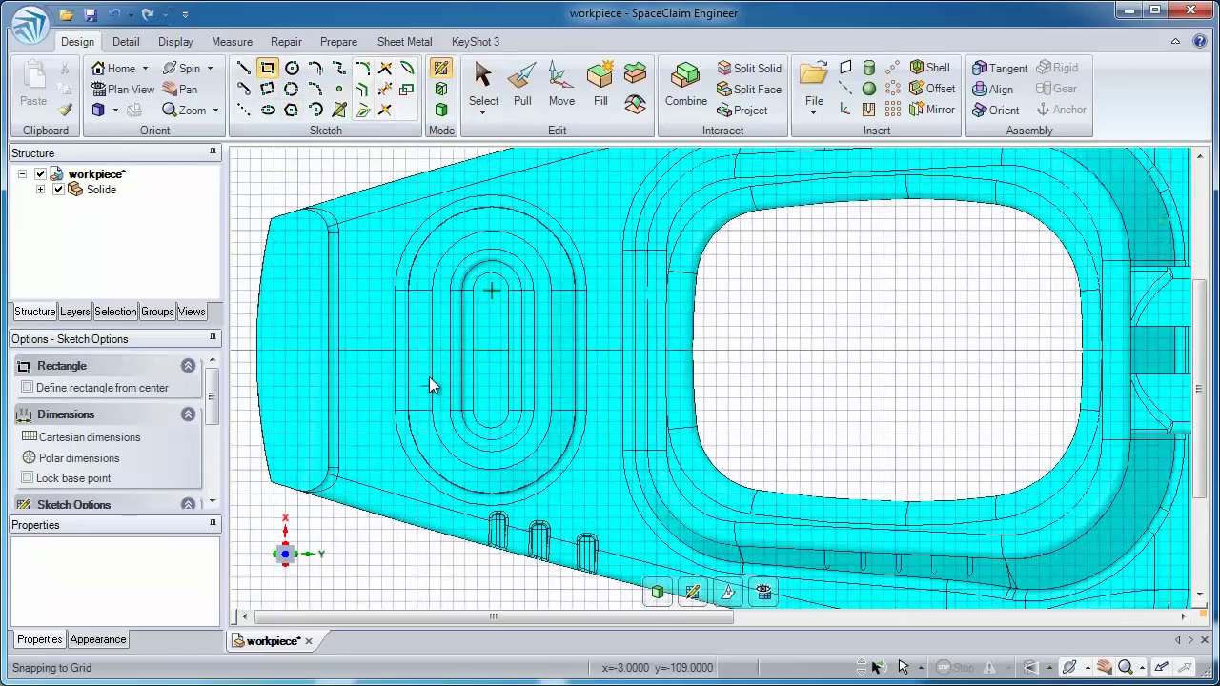
{"action": "left_click", "coordinate": [428, 353]}
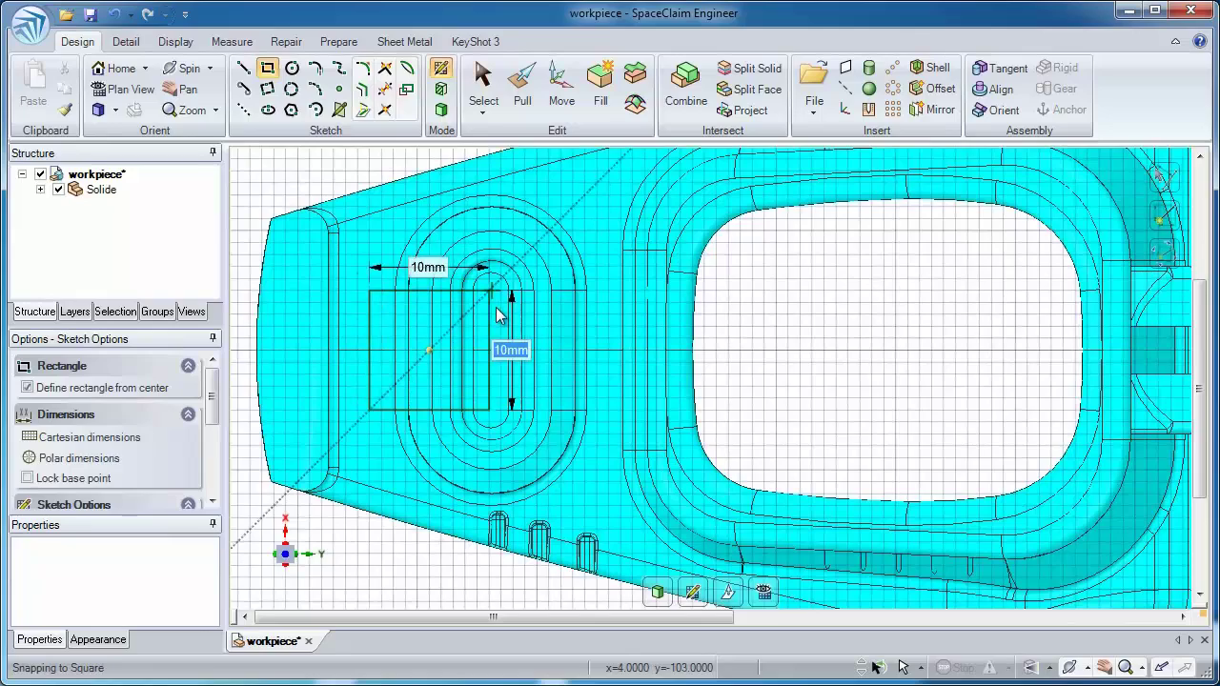
{"action": "scroll", "coordinate": [493, 305], "scroll_direction": "up", "scroll_amount": 3}
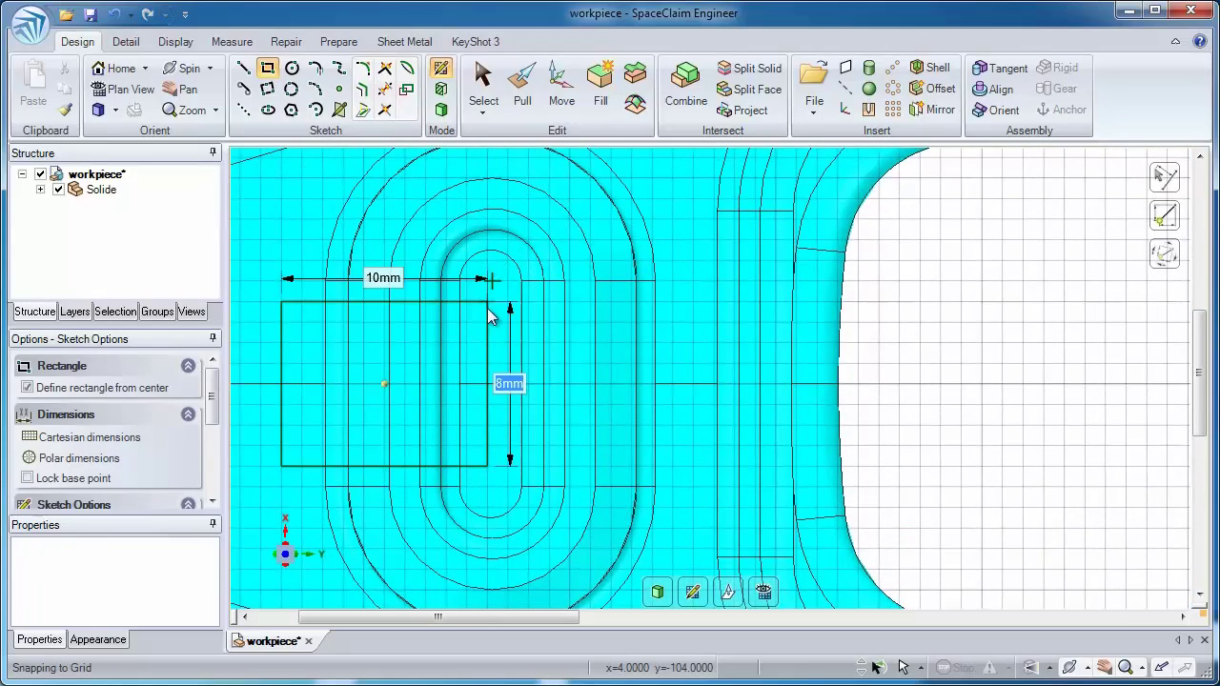
{"action": "left_click", "coordinate": [490, 311]}
{"action": "scroll", "coordinate": [534, 381], "scroll_direction": "down", "scroll_amount": 5}
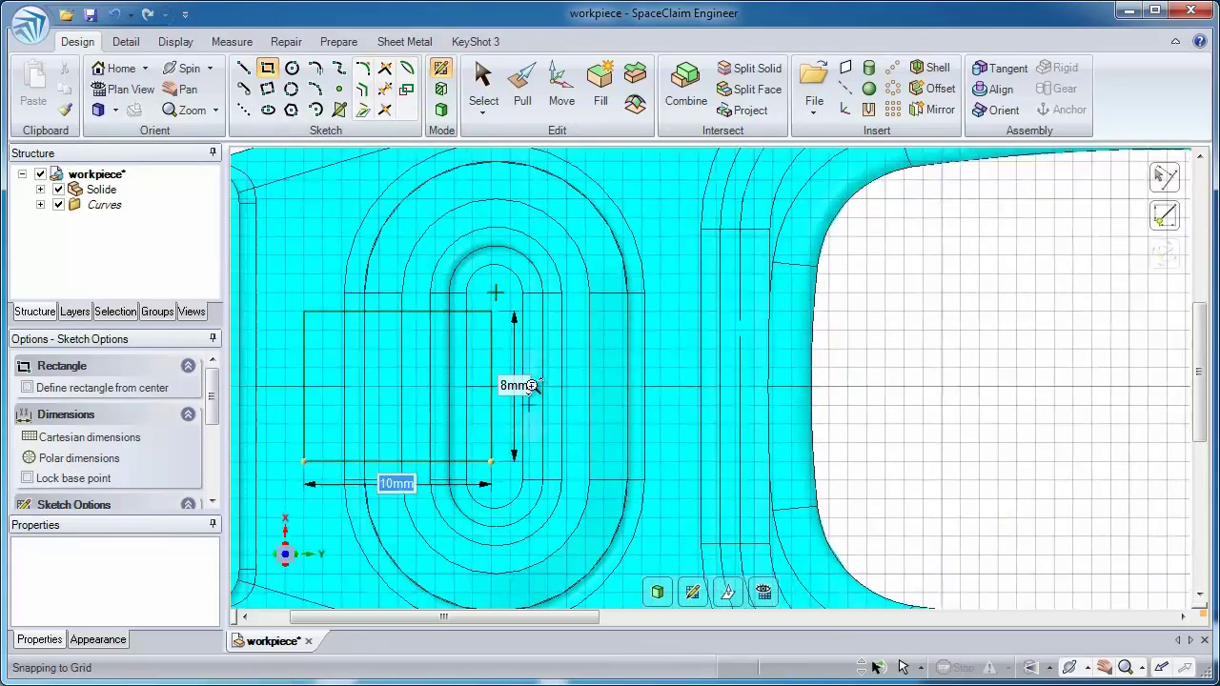
- Sketch a circle about 58.3 mm in diameter around the round cup holder, centred on the workpiece's long axis
{"action": "middle_click_drag", "start_coordinate": [837, 357], "coordinate": [450, 338], "text": "shift"}
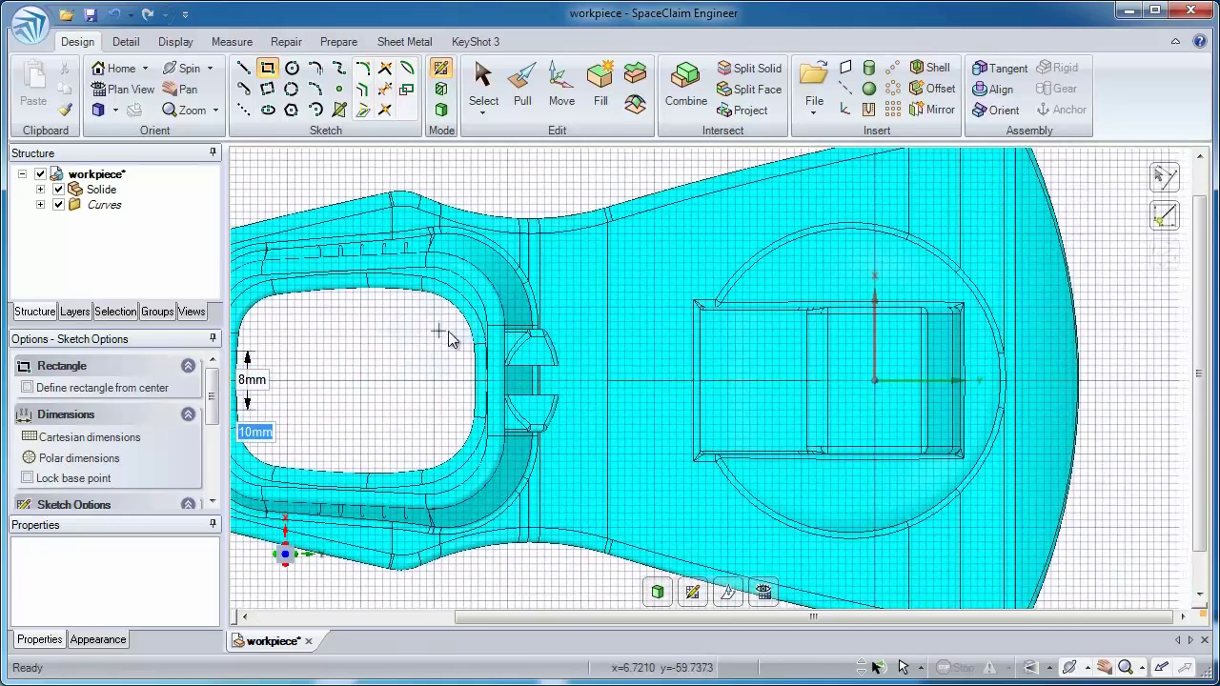
{"action": "key", "text": "c"}
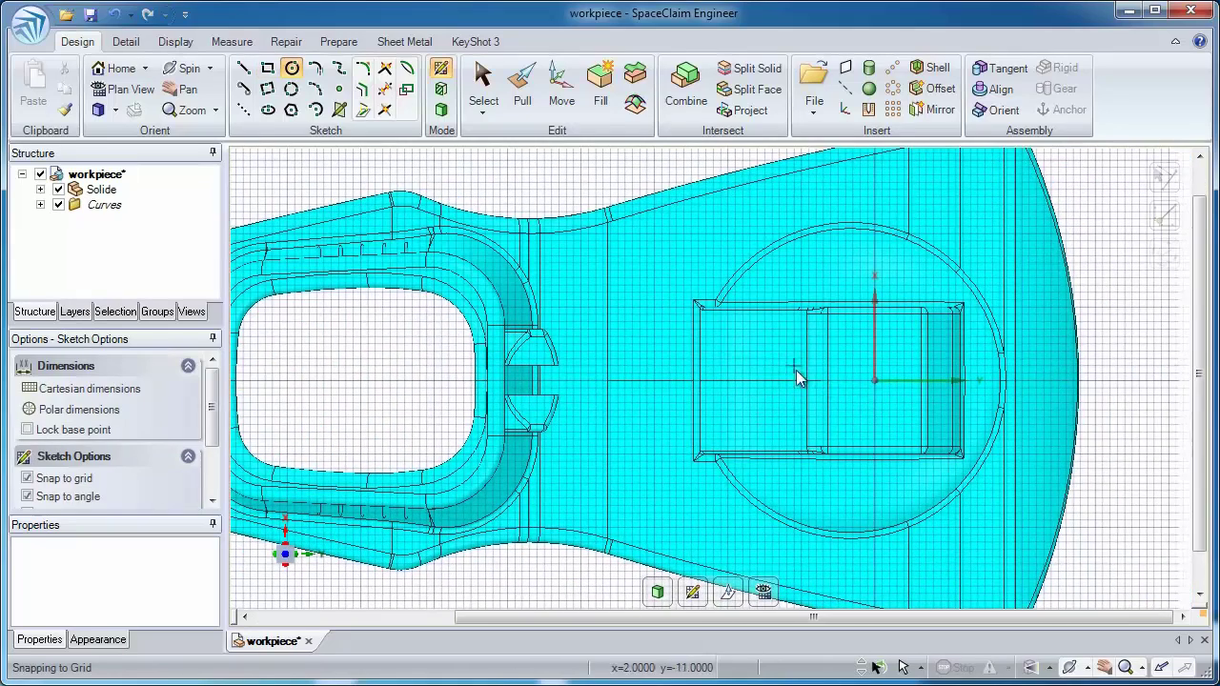
{"action": "left_click", "coordinate": [847, 380]}
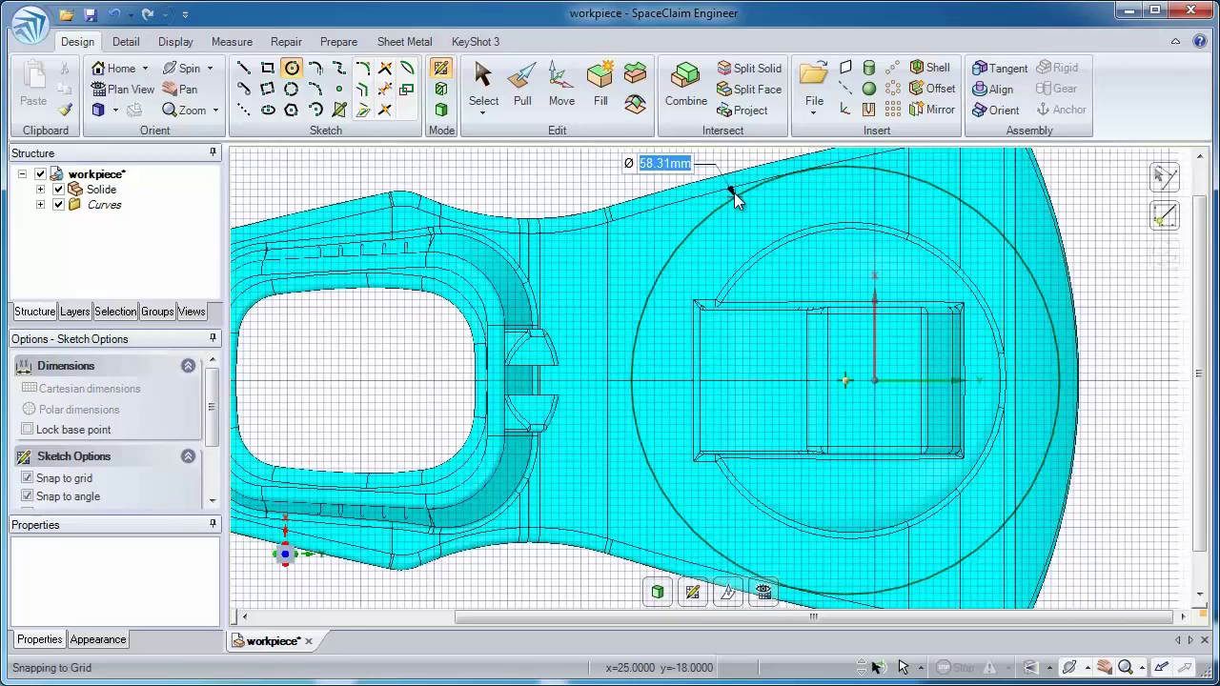
{"action": "scroll", "coordinate": [740, 208], "scroll_direction": "down", "scroll_amount": 5}
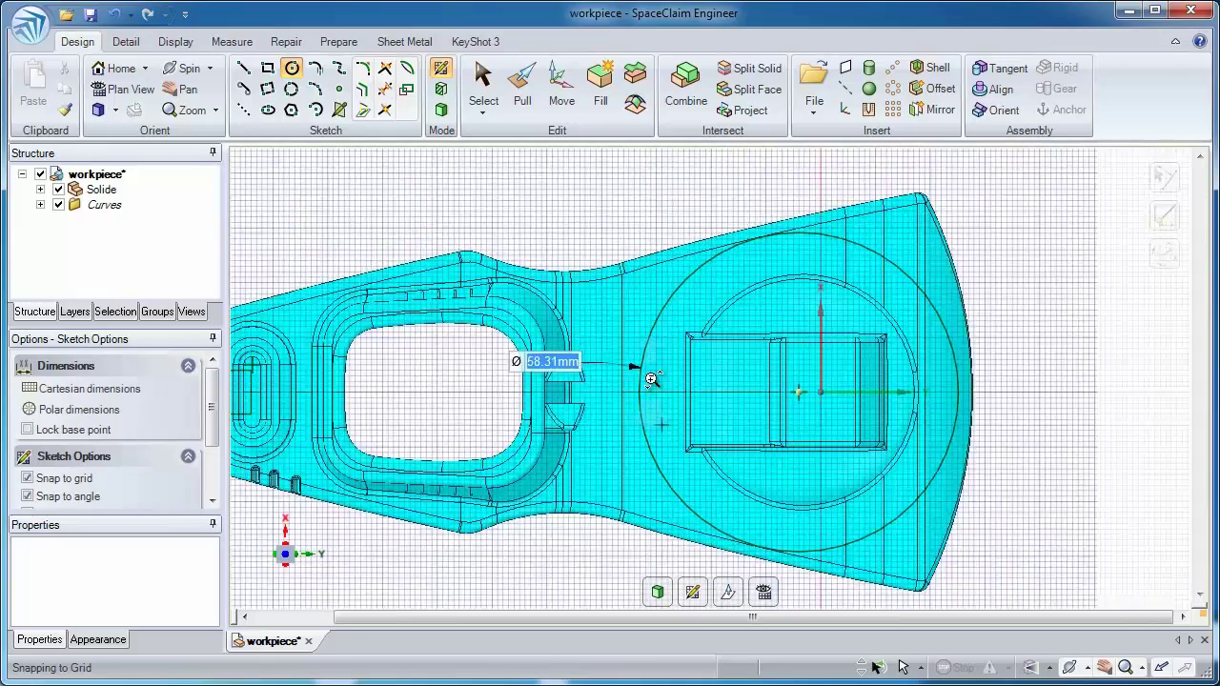
- Sketch a centre-defined rectangle about 214 mm by 114 mm that encloses the whole workpiece
{"action": "key", "text": "r"}
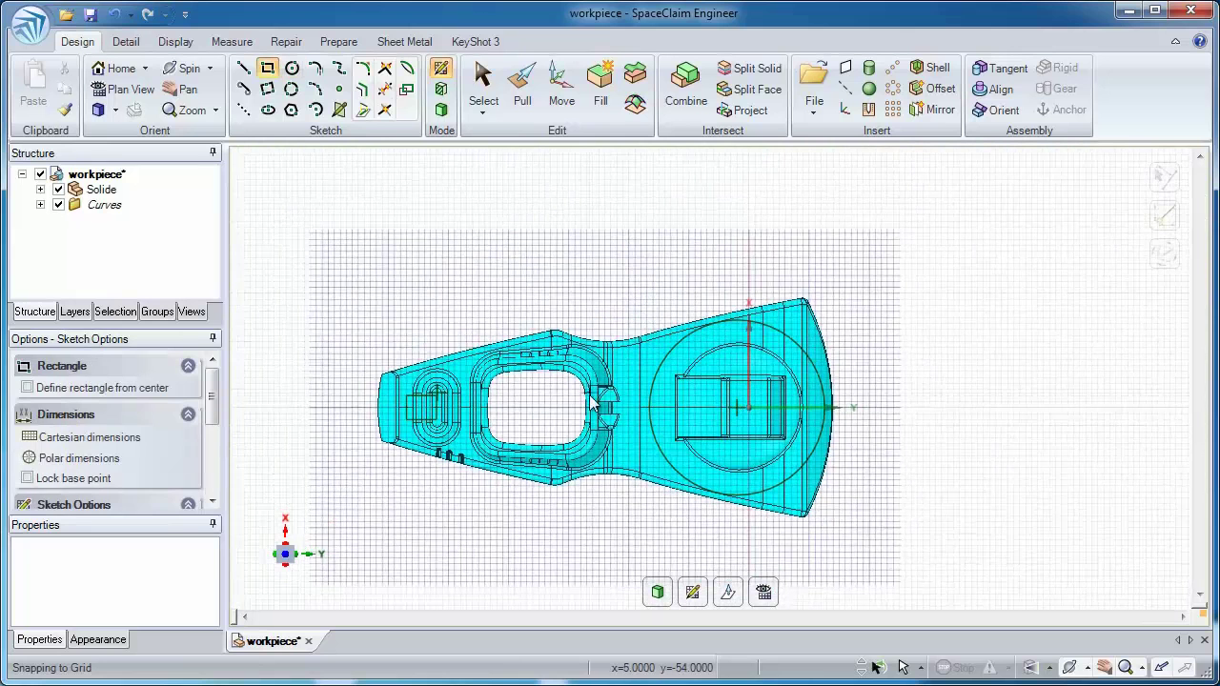
{"action": "left_click", "coordinate": [603, 407]}
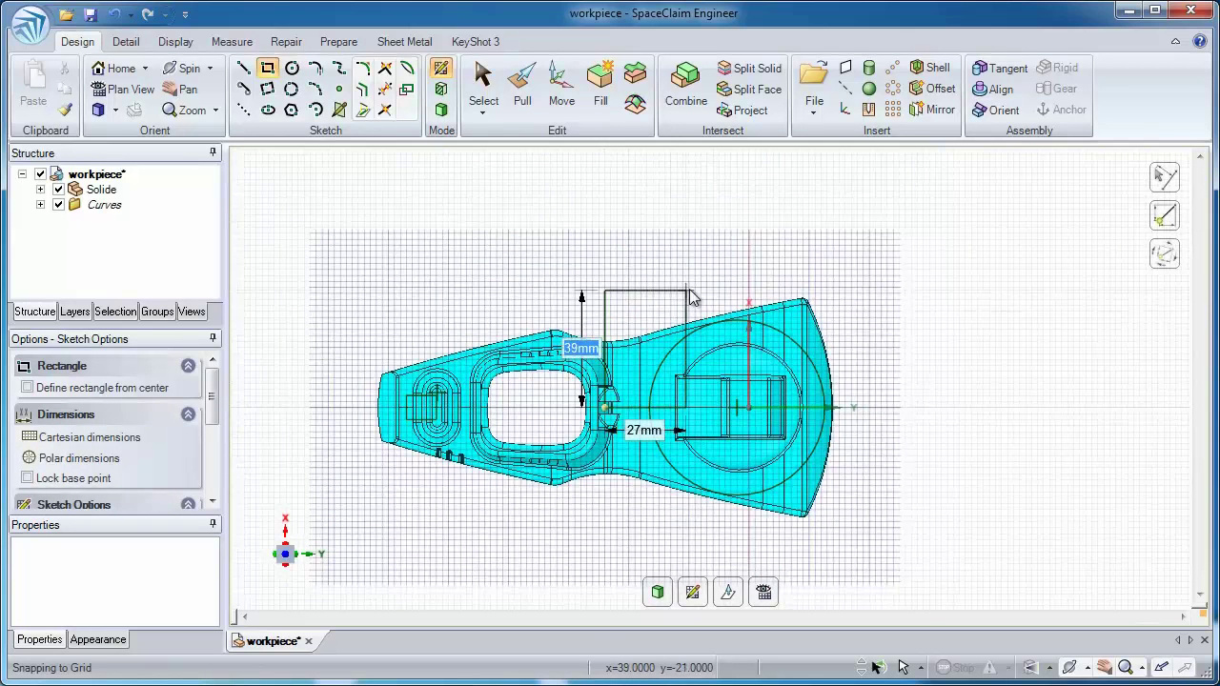
{"action": "left_click", "coordinate": [931, 246]}
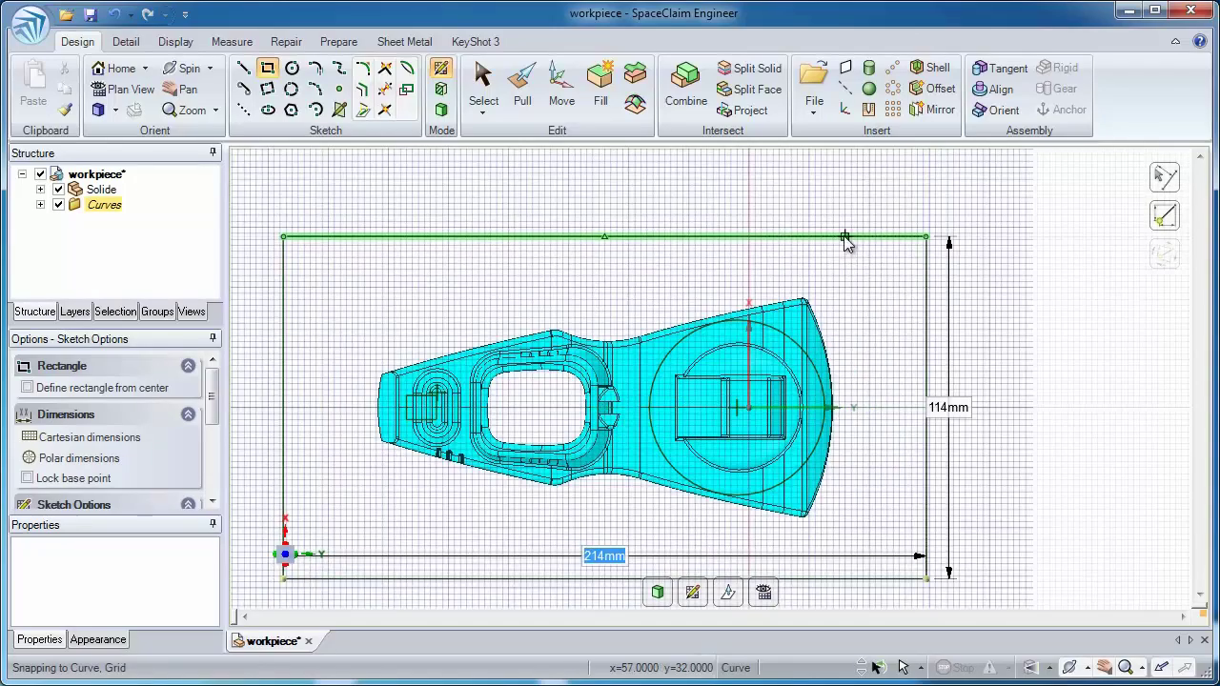
- Pull the circle and the small rectangle upward about 89 mm through the workpiece with the No merge option
{"action": "key", "text": "p"}
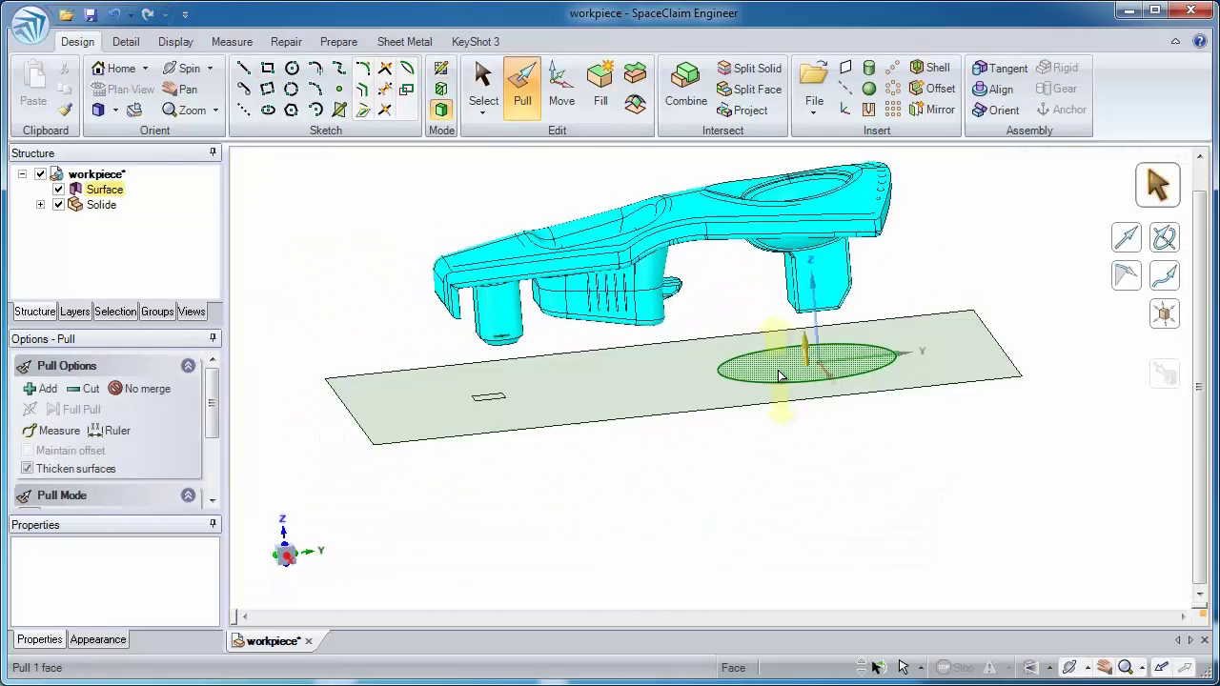
{"action": "left_click", "coordinate": [787, 373]}
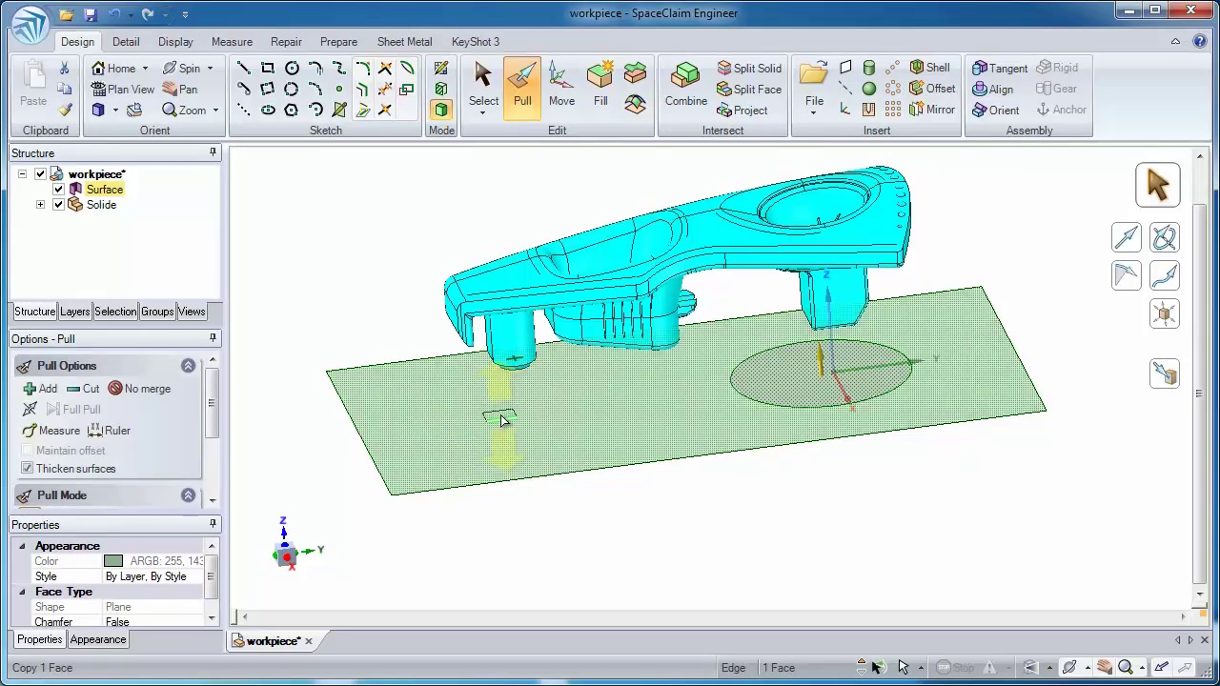
{"action": "left_click", "coordinate": [501, 420]}
{"action": "left_click", "coordinate": [145, 389]}
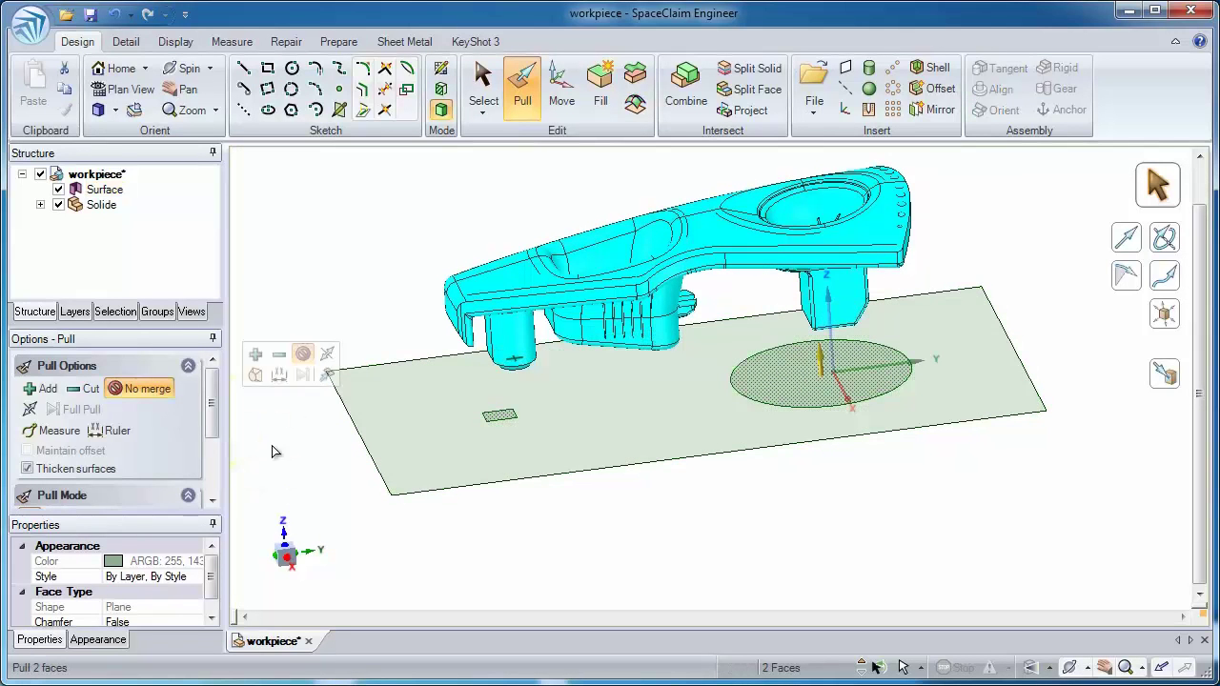
{"action": "left_click_drag", "start_coordinate": [288, 431], "coordinate": [303, 195]}
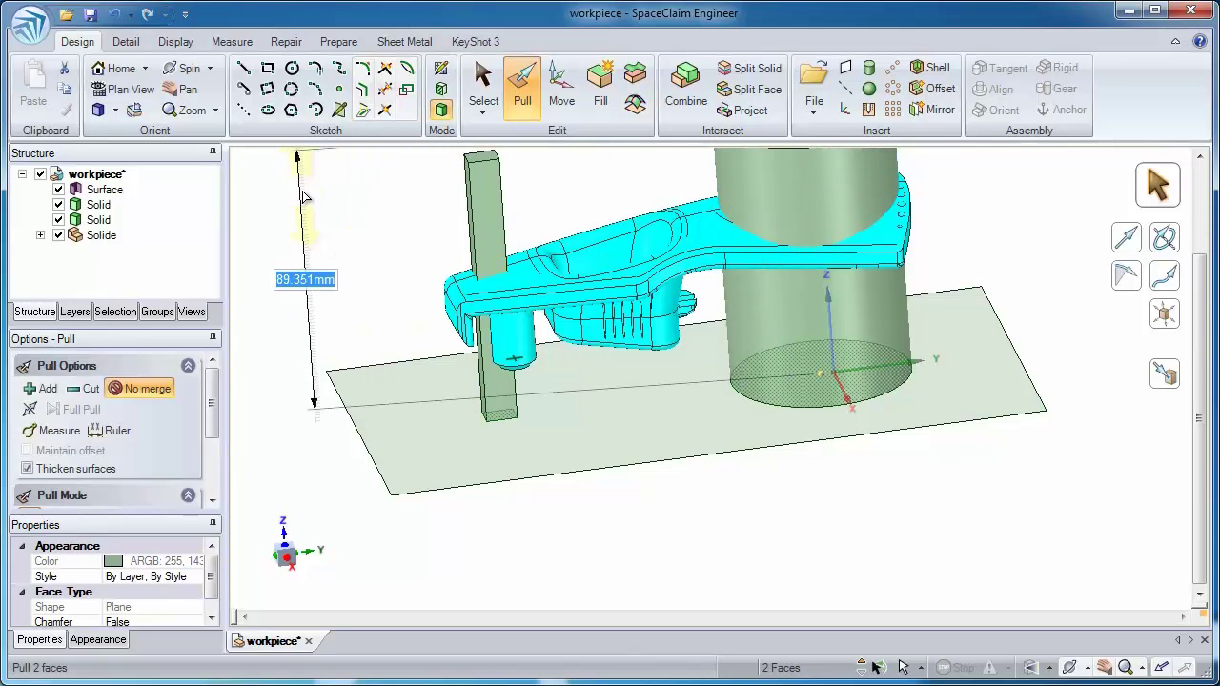
- Thicken the large rectangular surface into a 5 mm base plate joined to the two columns
{"action": "middle_click_drag", "start_coordinate": [312, 395], "coordinate": [578, 518]}
{"action": "key", "text": "Escape"}
{"action": "left_click", "coordinate": [588, 515]}
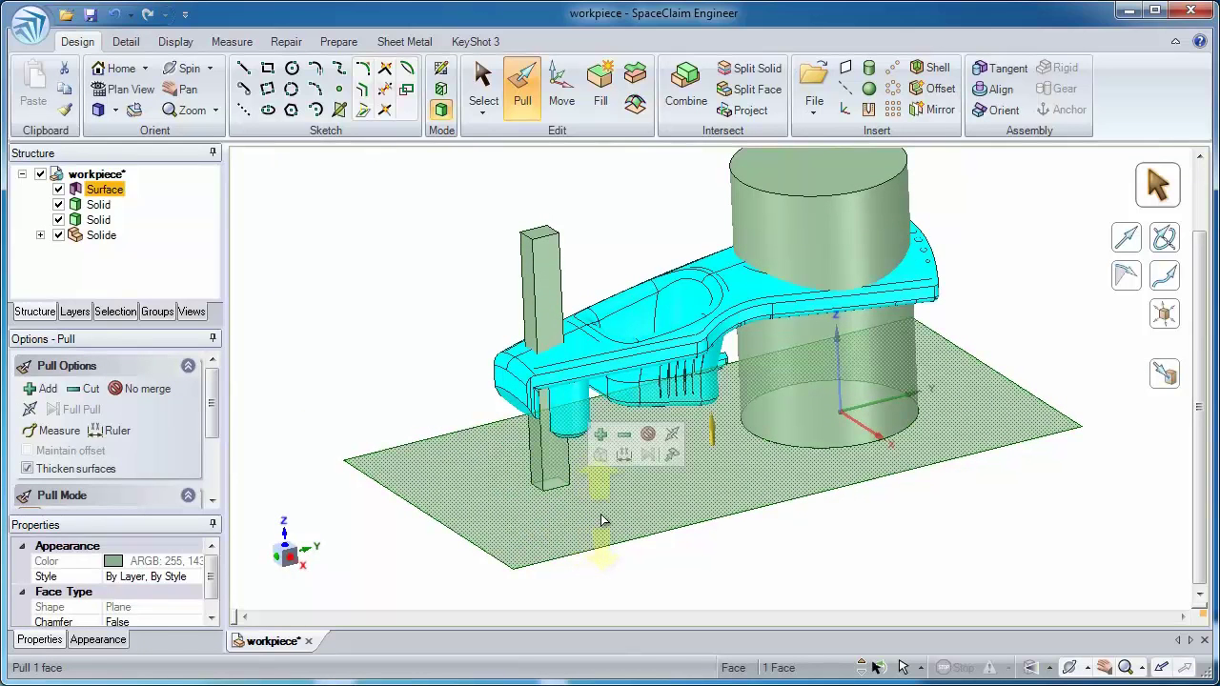
{"action": "left_click_drag", "start_coordinate": [601, 516], "coordinate": [605, 502]}
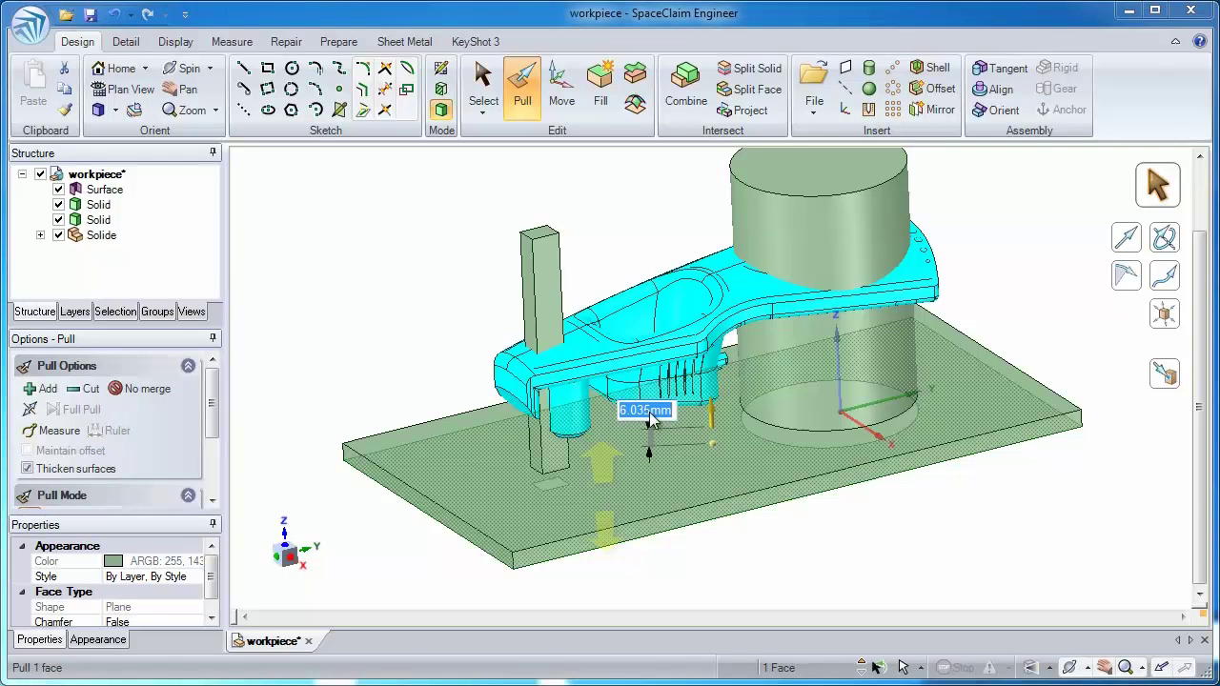
{"action": "key", "text": "Return"}
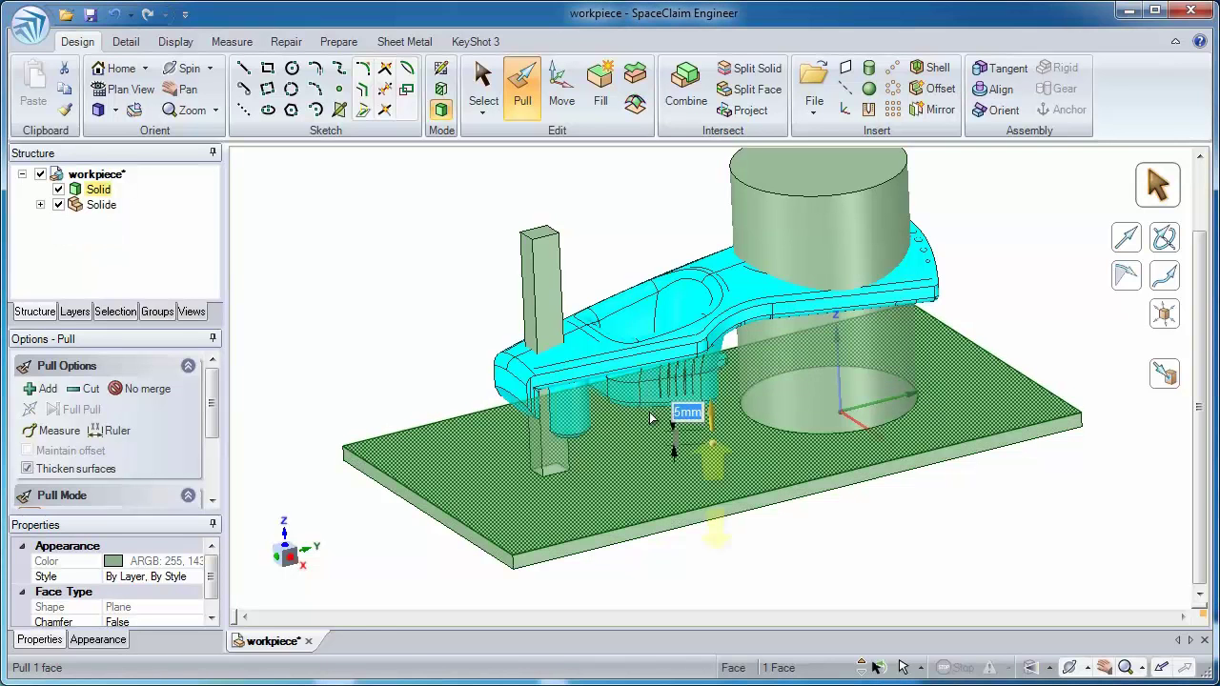
- Copy the bottom edges of the rectangular column's outer side and the cylinder 6 mm upward to divide their side faces
{"action": "left_click", "coordinate": [474, 334]}
{"action": "middle_click_drag", "start_coordinate": [538, 413], "coordinate": [542, 472], "text": "shift"}
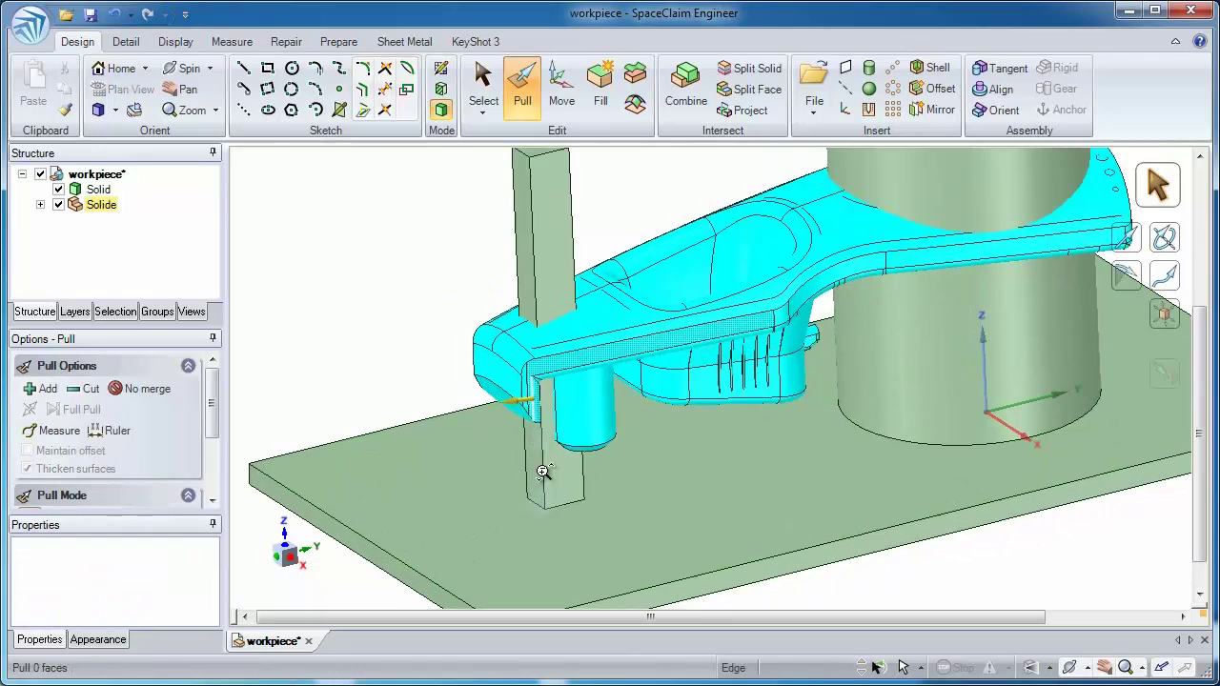
{"action": "double_click", "coordinate": [974, 444]}
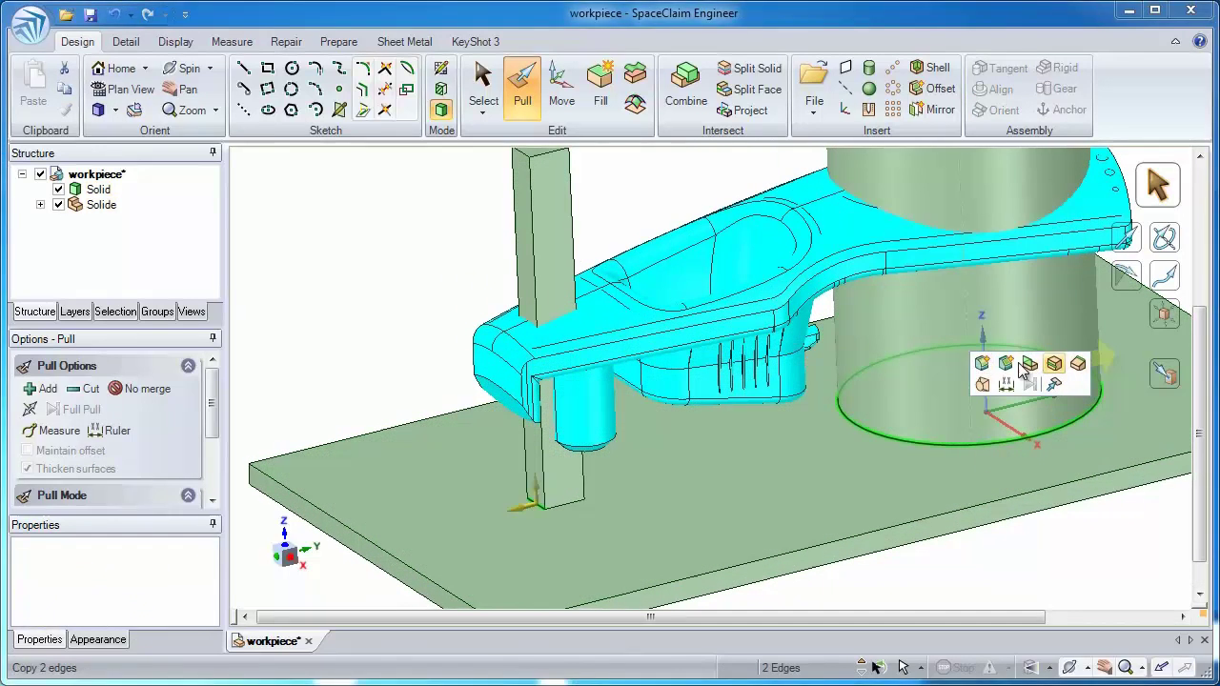
{"action": "scroll", "coordinate": [424, 419], "scroll_direction": "down", "scroll_amount": 3}
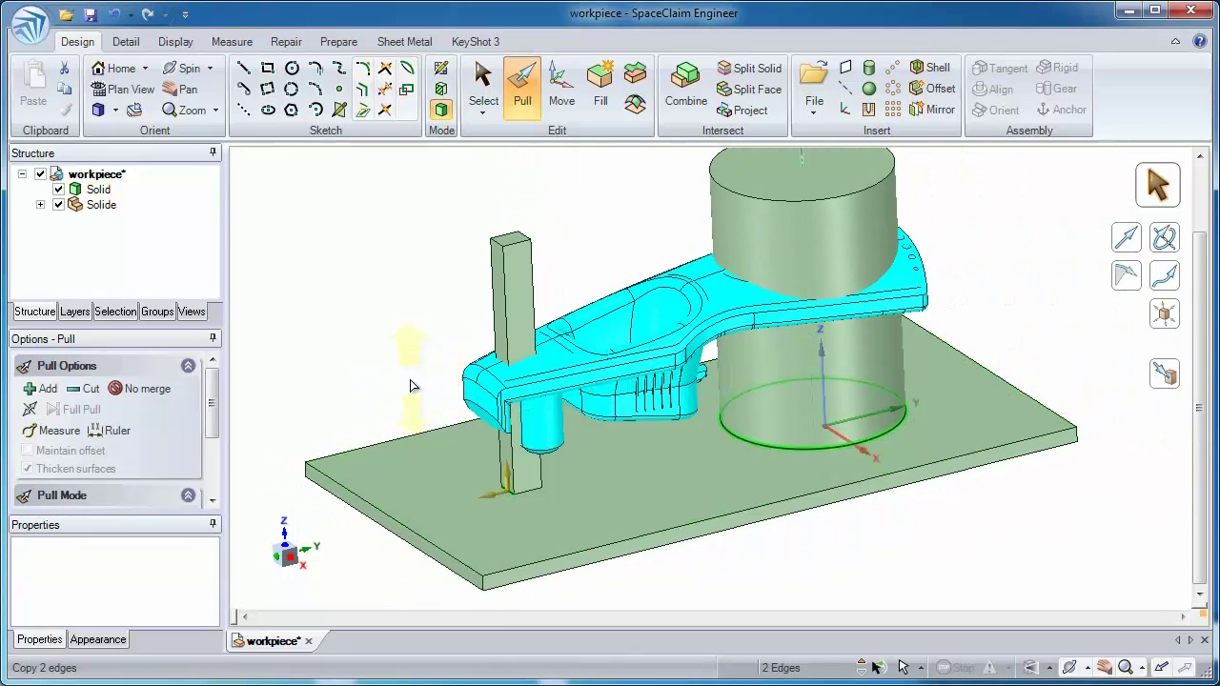
{"action": "mouse_move", "coordinate": [409, 386]}
{"action": "left_mouse_down"}
{"action": "mouse_move", "coordinate": [414, 350]}
{"action": "mouse_move", "coordinate": [416, 376]}
{"action": "left_mouse_up"}
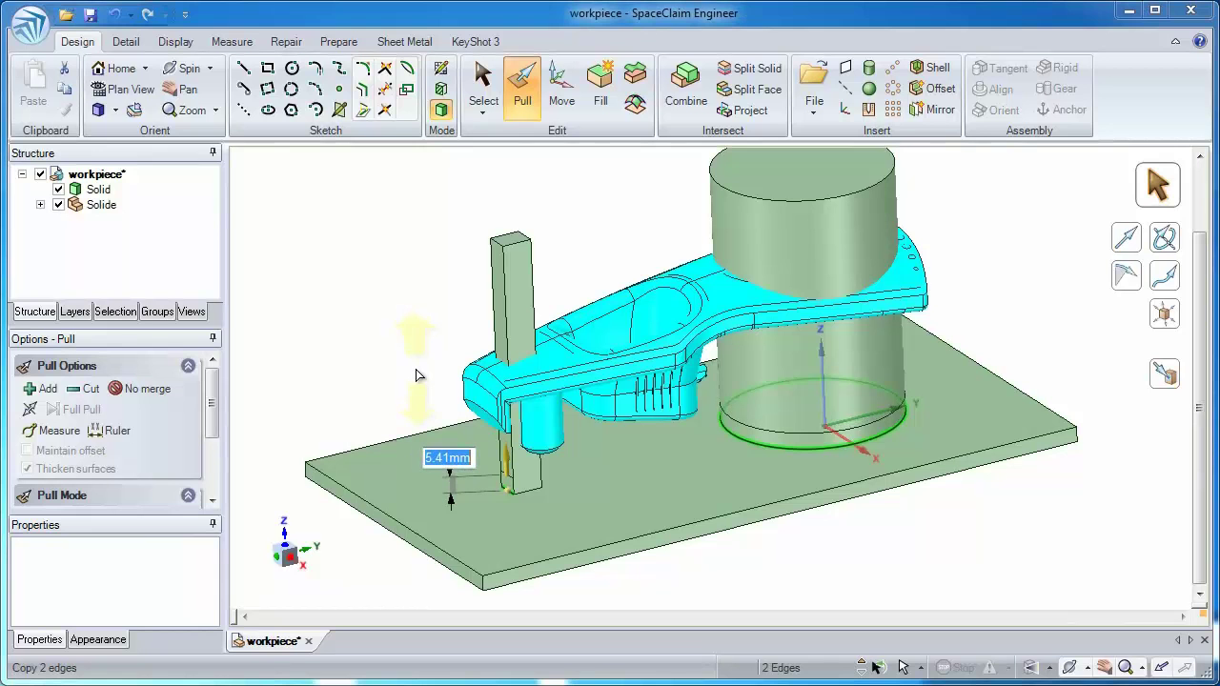
{"action": "type", "text": "4"}
{"action": "key", "text": "Return"}
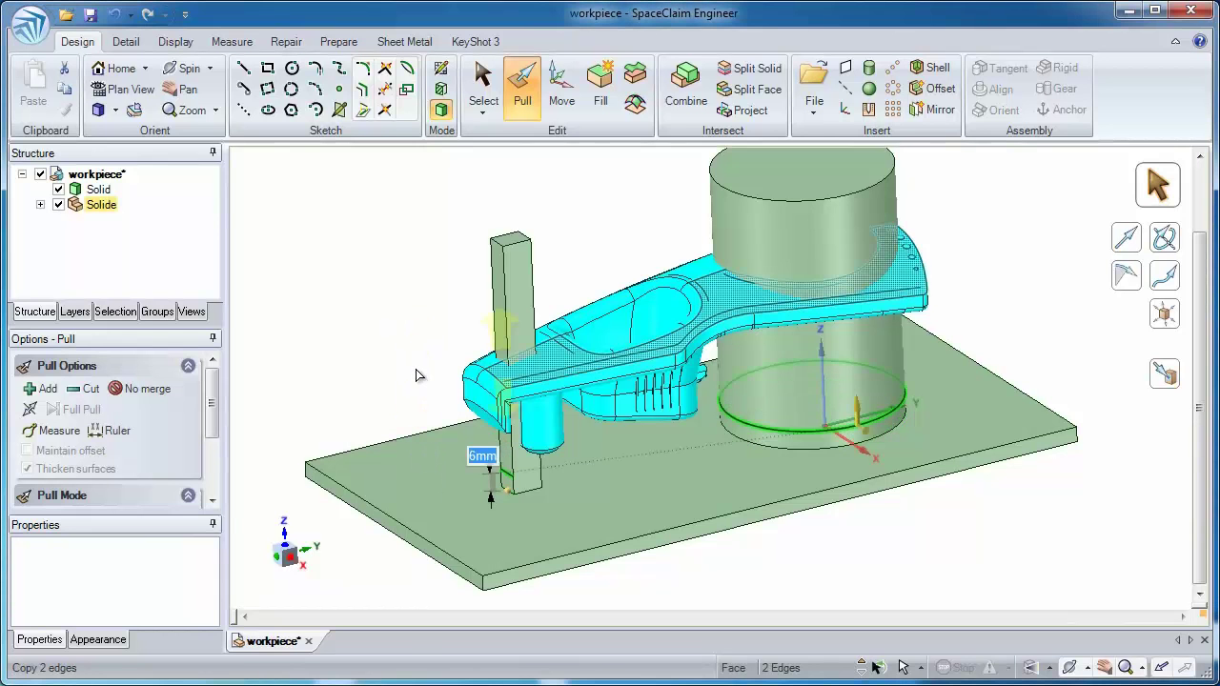
- Pull the lower divided faces of the rectangular column and the cylinder outward about 21 mm to form feet
{"action": "left_click", "coordinate": [484, 464]}
{"action": "scroll", "coordinate": [485, 464], "scroll_direction": "up", "scroll_amount": 3}
{"action": "left_click", "coordinate": [522, 498]}
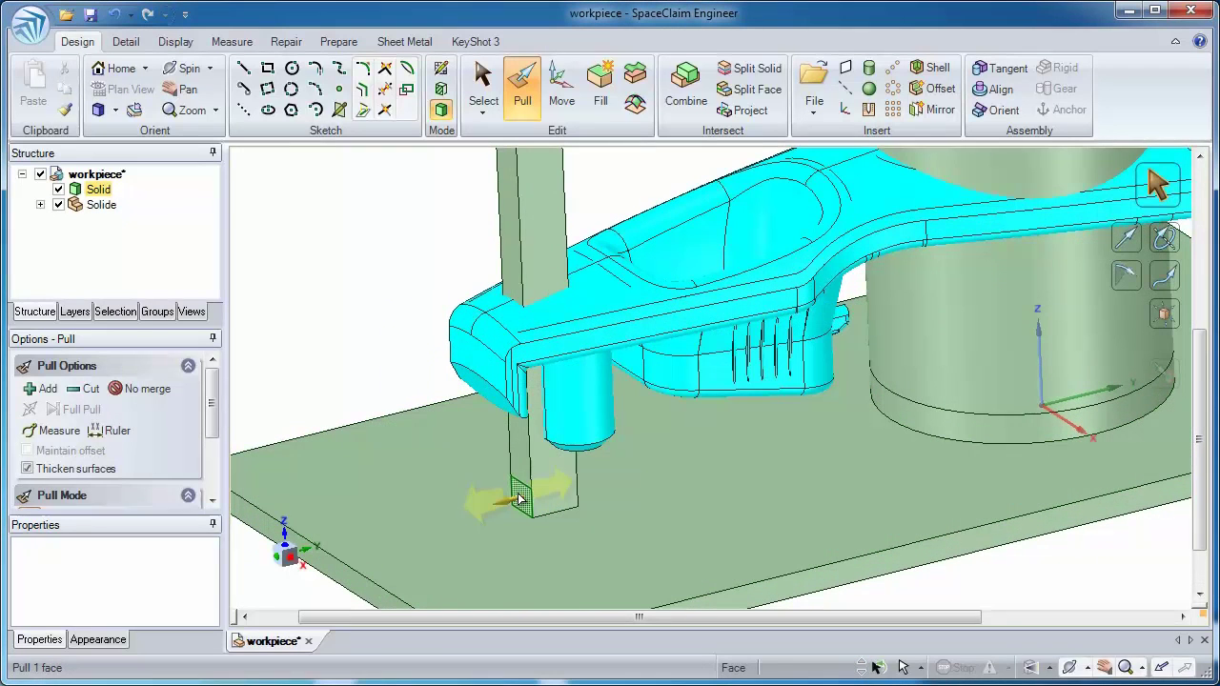
{"action": "left_click", "coordinate": [945, 429], "text": "ctrl"}
{"action": "scroll", "coordinate": [944, 444], "scroll_direction": "down", "scroll_amount": 3}
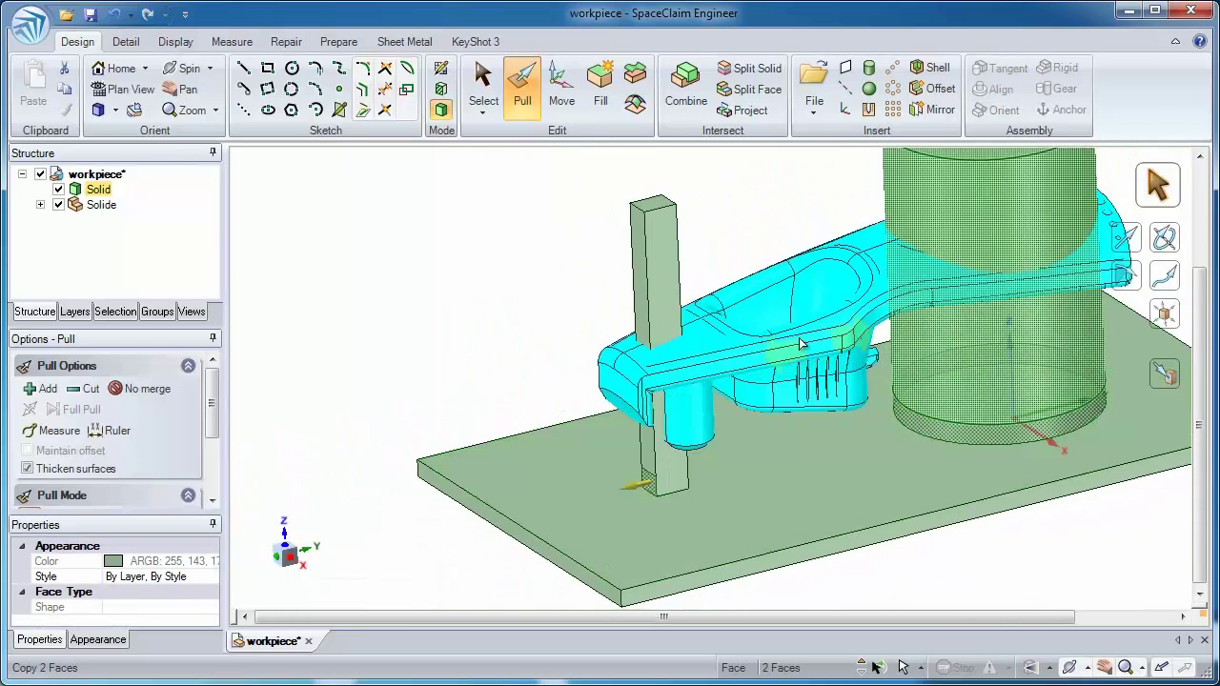
{"action": "left_click_drag", "start_coordinate": [556, 267], "coordinate": [489, 278]}
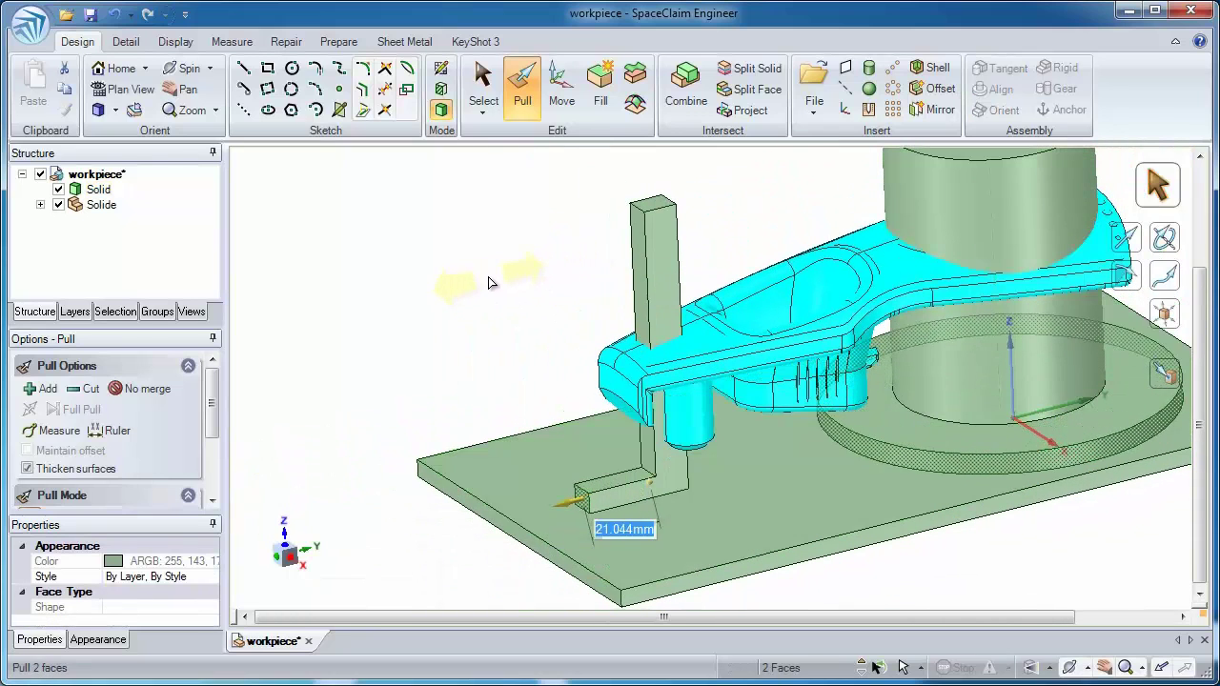
{"action": "left_click", "coordinate": [515, 296]}
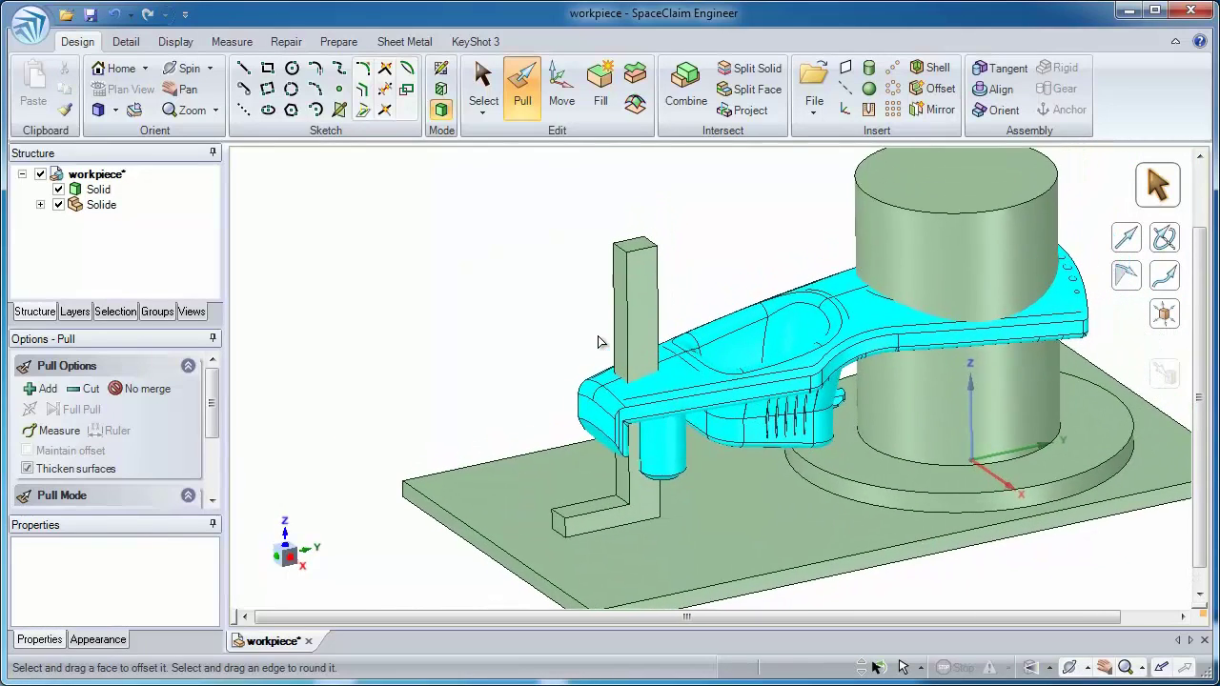
{"action": "scroll", "coordinate": [584, 339], "scroll_direction": "down", "scroll_amount": 3}
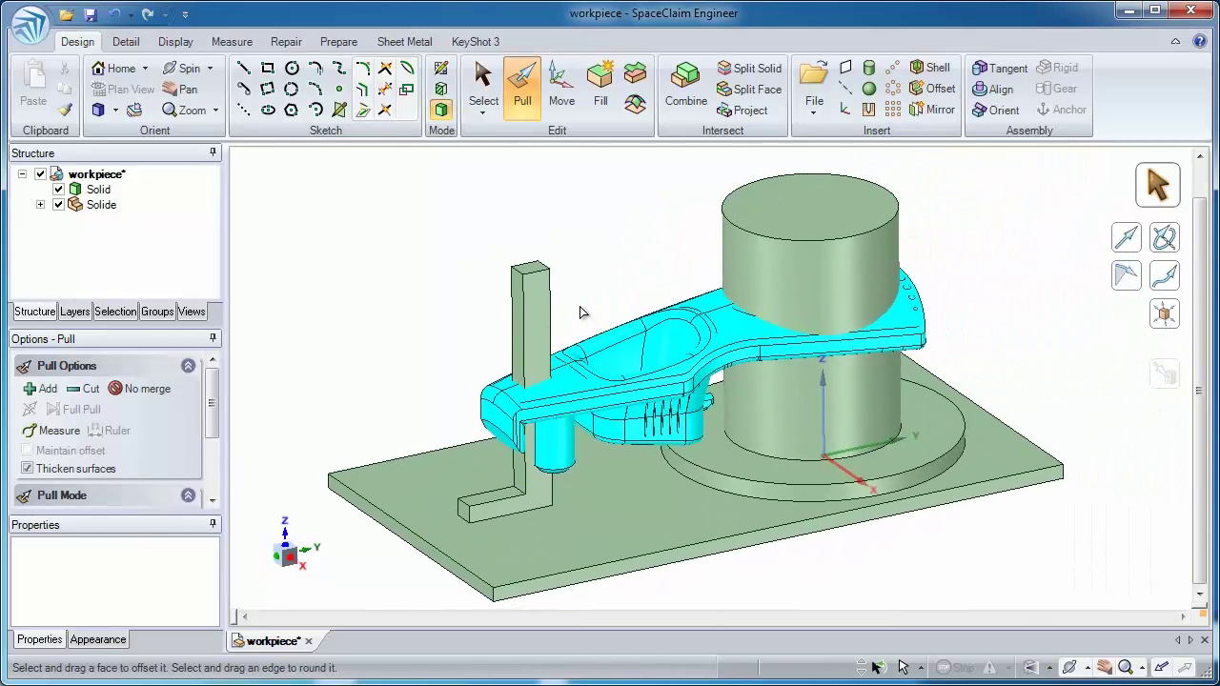
- Combine the fixture solid with the workpiece as the cutter, using Make solids and Keep cutter
{"action": "key", "text": "s"}
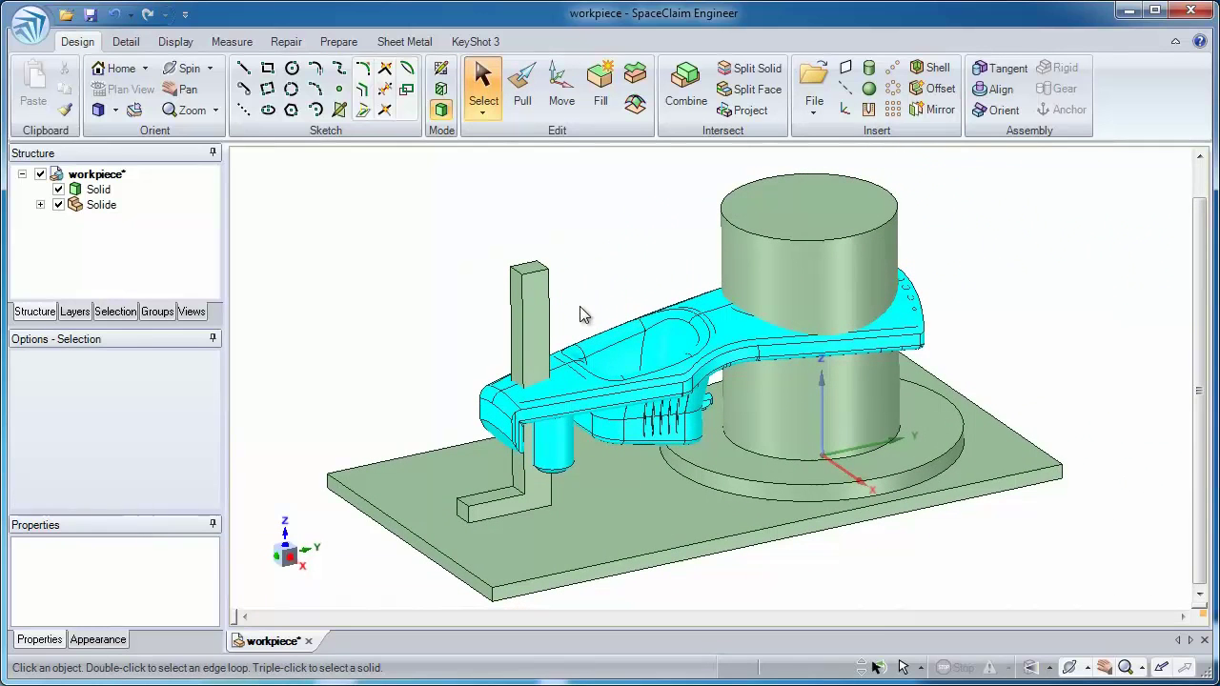
{"action": "middle_click_drag", "start_coordinate": [638, 267], "coordinate": [744, 234]}
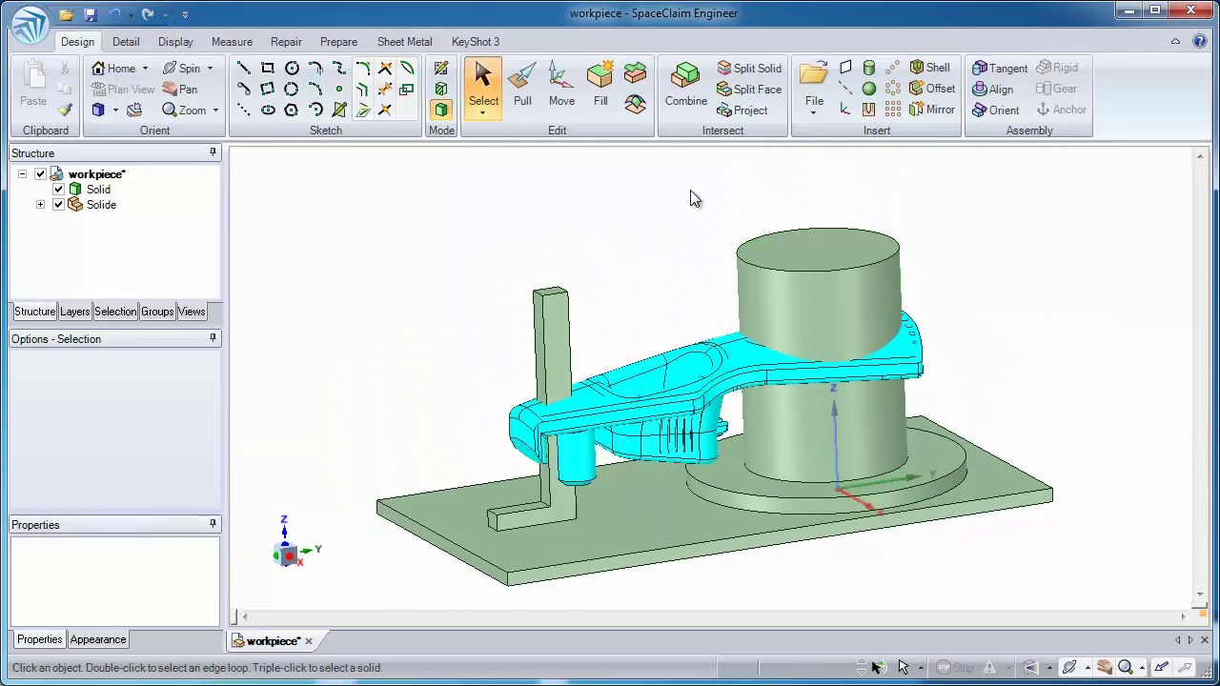
{"action": "left_click", "coordinate": [685, 87]}
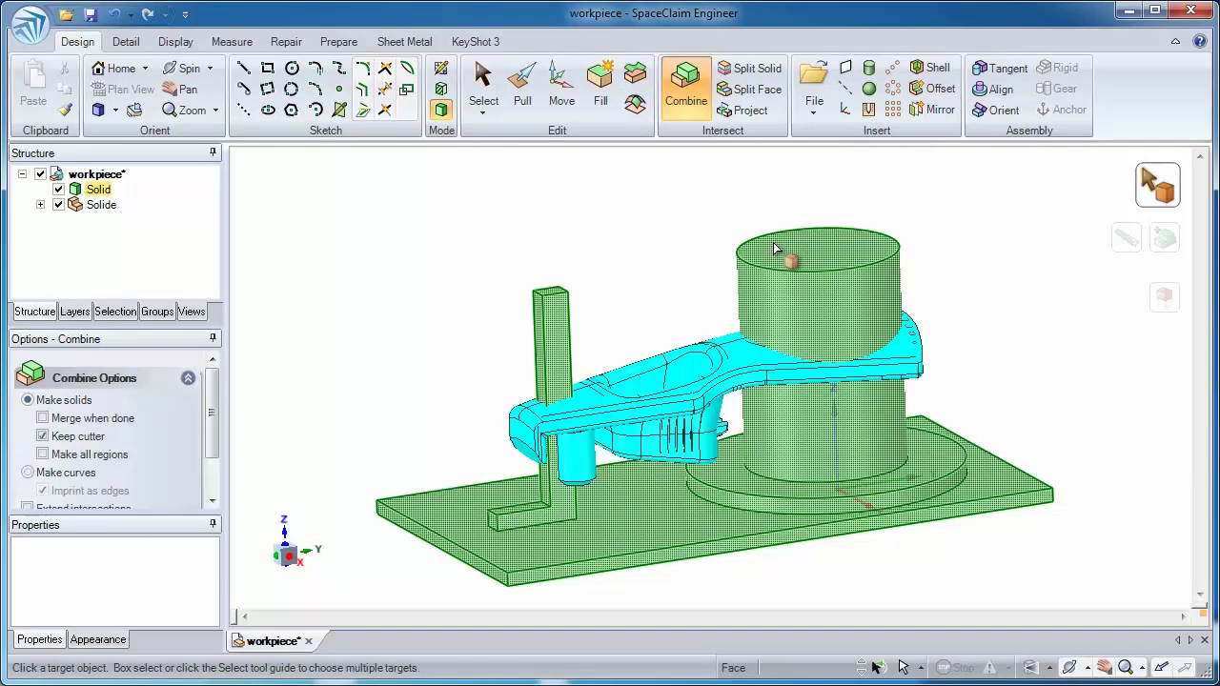
{"action": "left_click", "coordinate": [775, 249]}
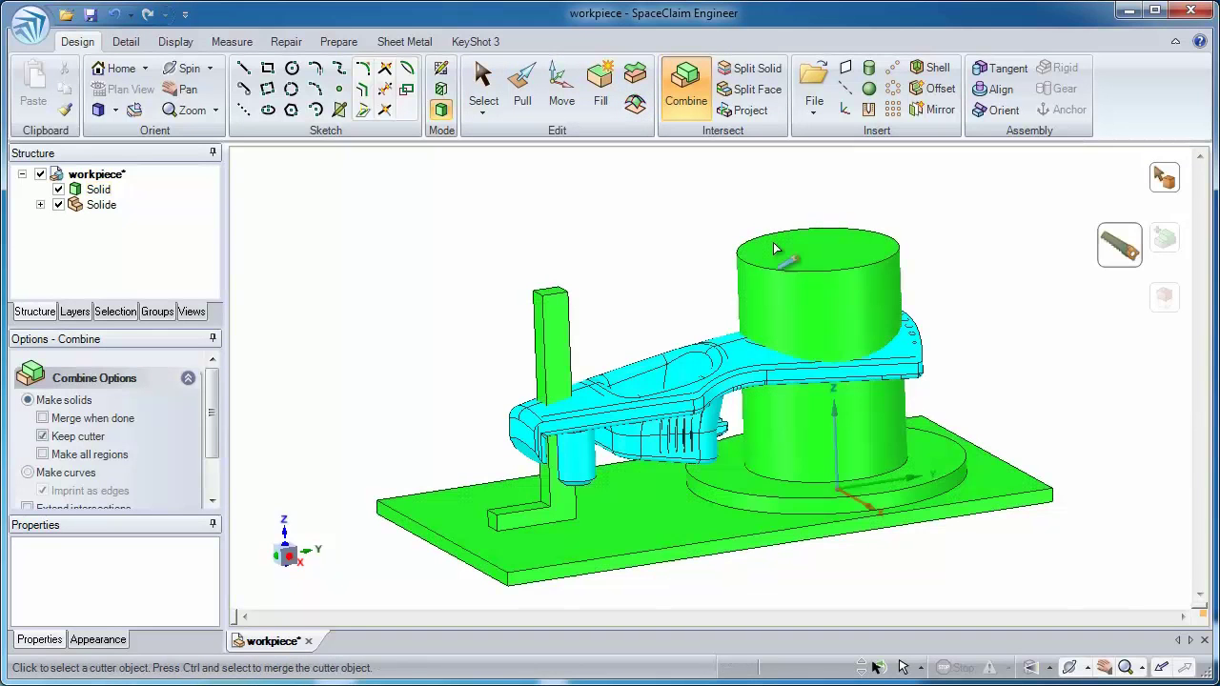
{"action": "left_click", "coordinate": [686, 362]}
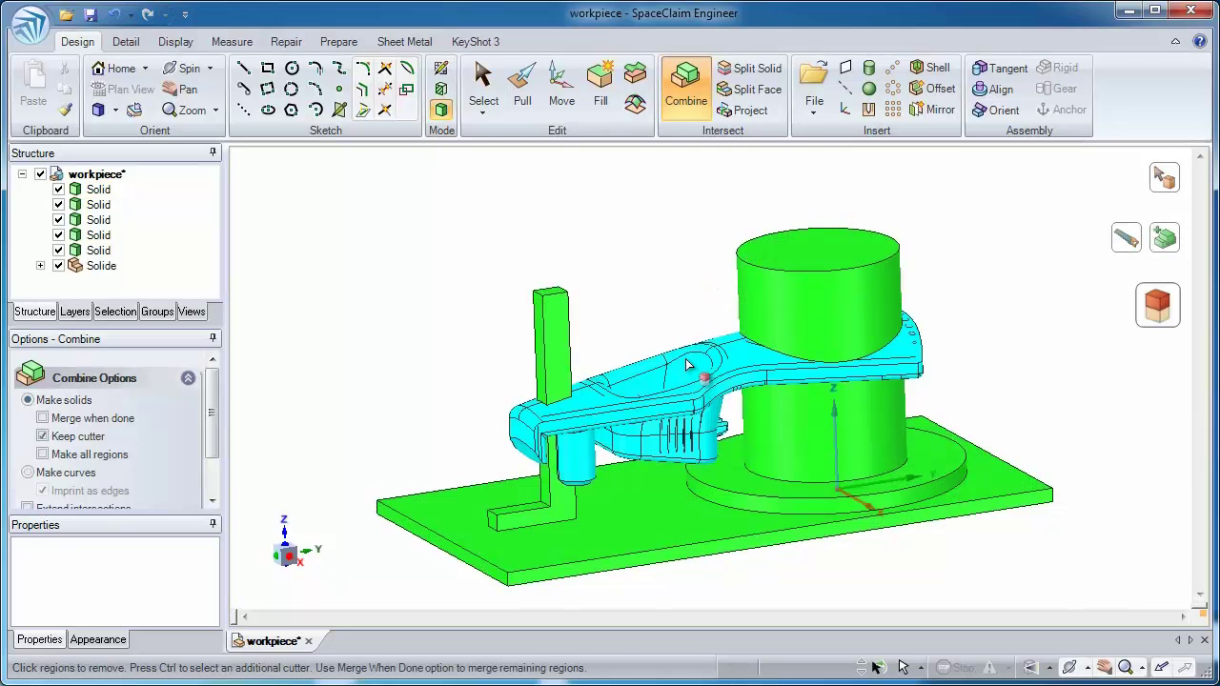
- Remove the cut regions of the cylinder and the rectangular column that lie above and inside the workpiece
{"action": "left_click", "coordinate": [753, 311]}
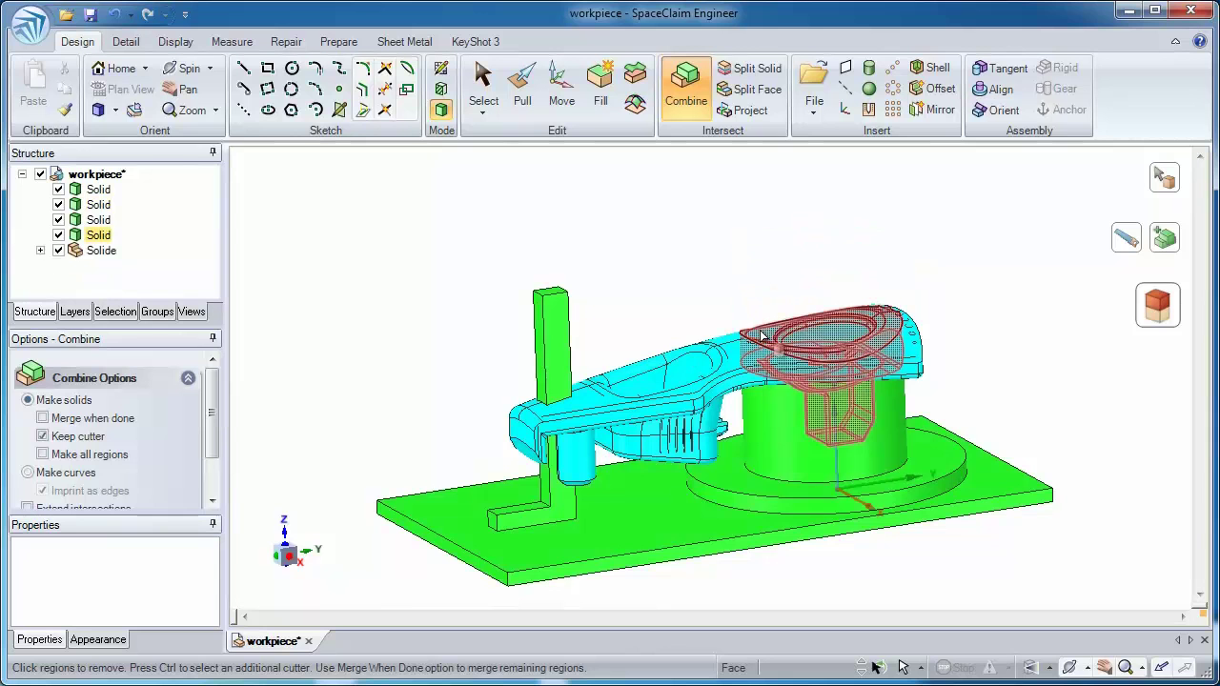
{"action": "left_click", "coordinate": [762, 335]}
{"action": "left_click", "coordinate": [562, 346]}
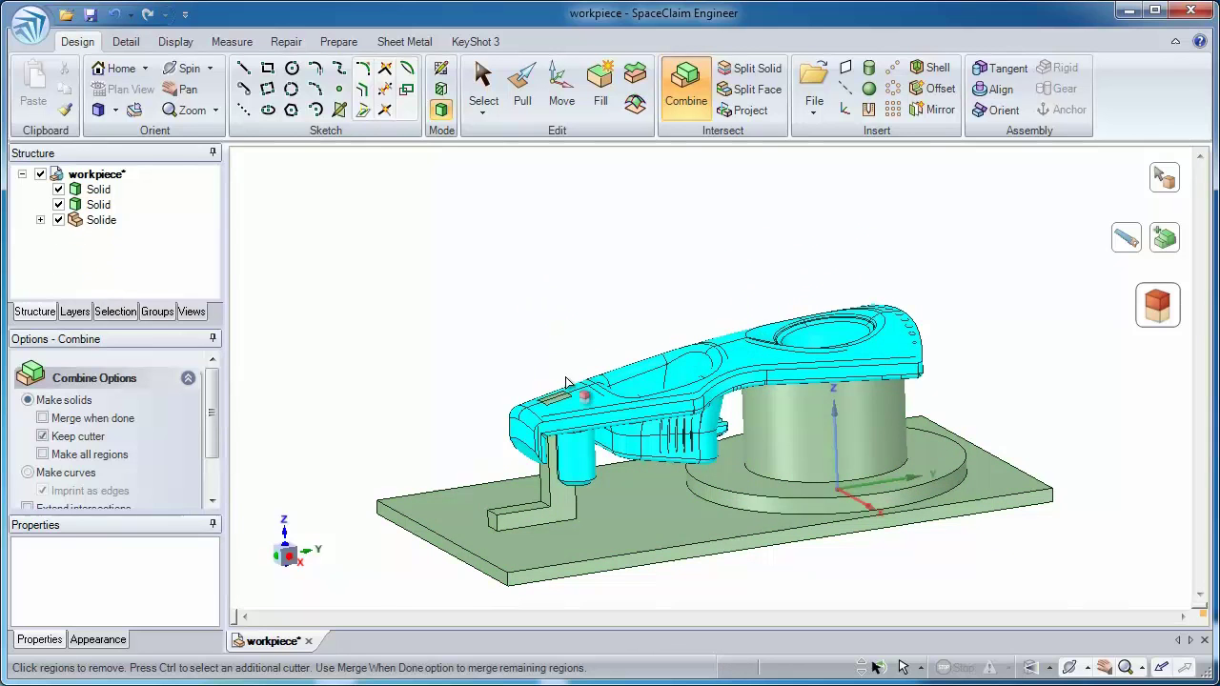
{"action": "left_click", "coordinate": [566, 372]}
{"action": "key", "text": "Escape"}
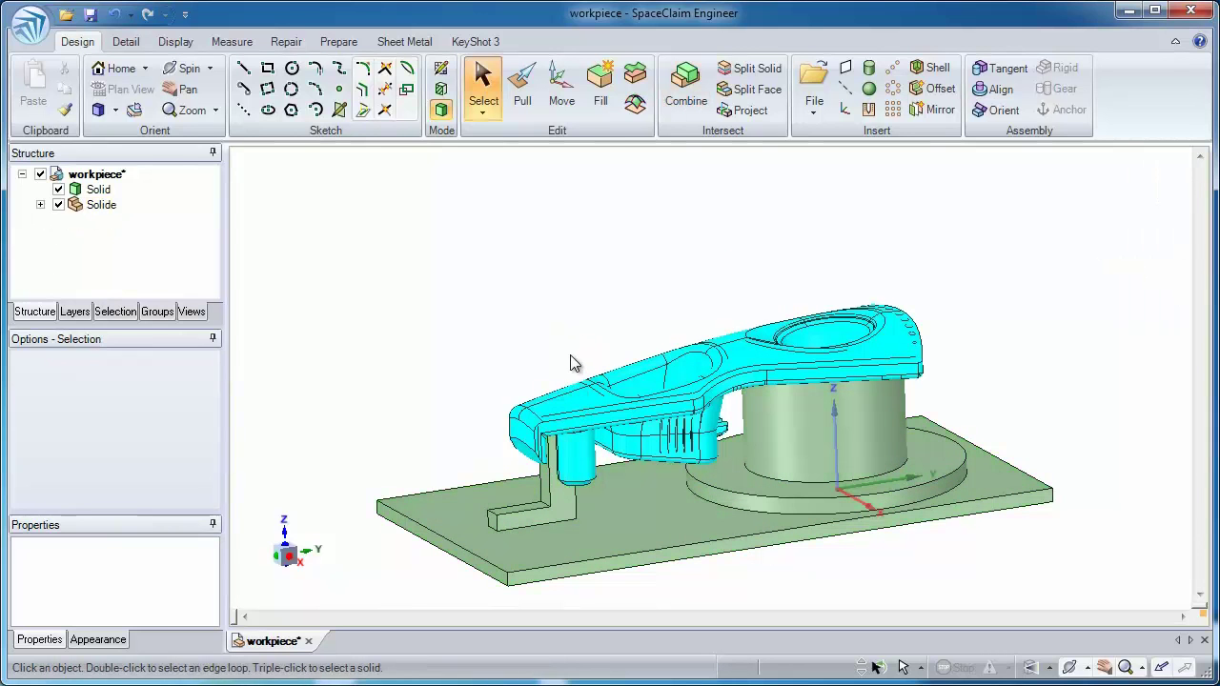
- Hide the workpiece and examine the cut tops of the cylinder and the rectangular column
{"action": "right_click", "coordinate": [578, 408]}
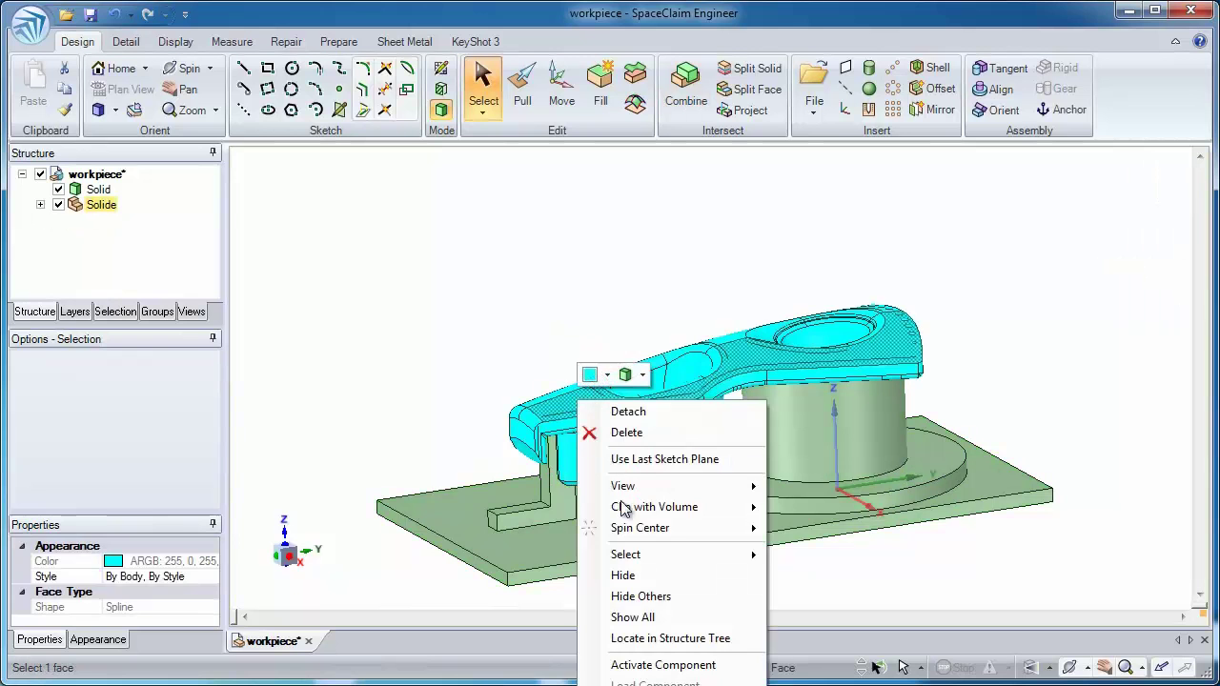
{"action": "left_click", "coordinate": [629, 575]}
{"action": "middle_click_drag", "start_coordinate": [573, 442], "coordinate": [563, 558], "text": "ctrl"}
{"action": "middle_click_drag", "start_coordinate": [901, 406], "coordinate": [690, 289], "text": "shift"}
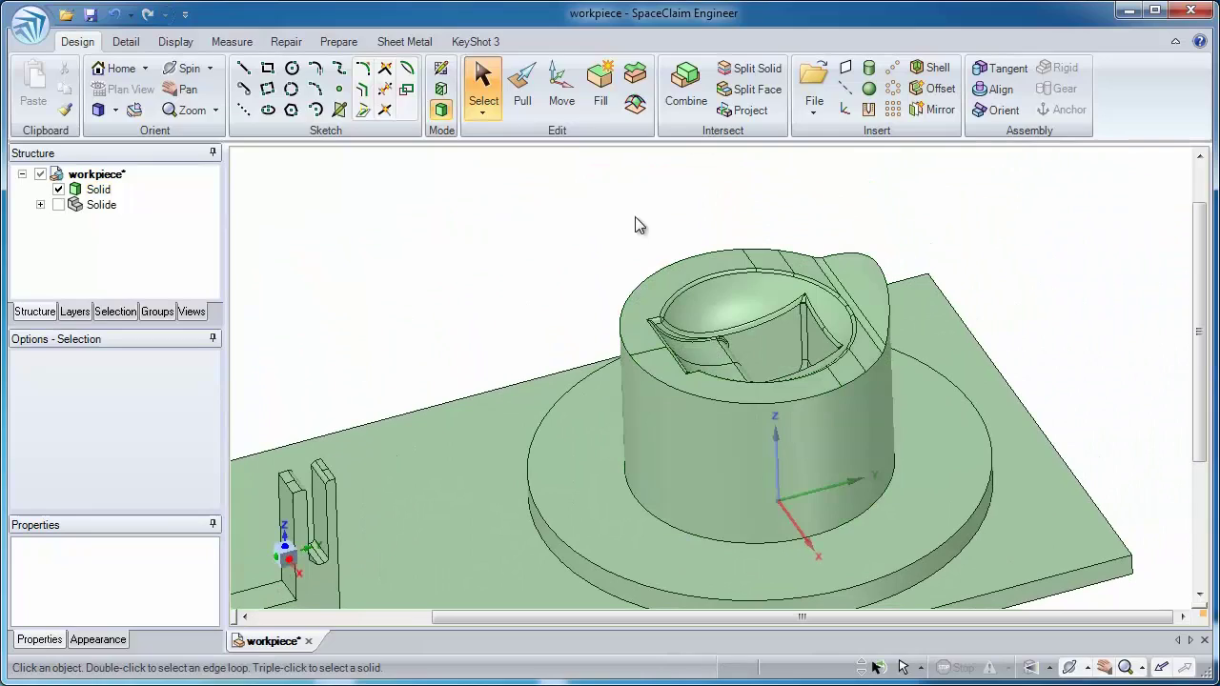
- Create an offset copy of the cylinder's outer face about 5.7 mm inward, at a radius of about 23.5 mm
{"action": "left_click", "coordinate": [523, 91]}
{"action": "left_click", "coordinate": [864, 417]}
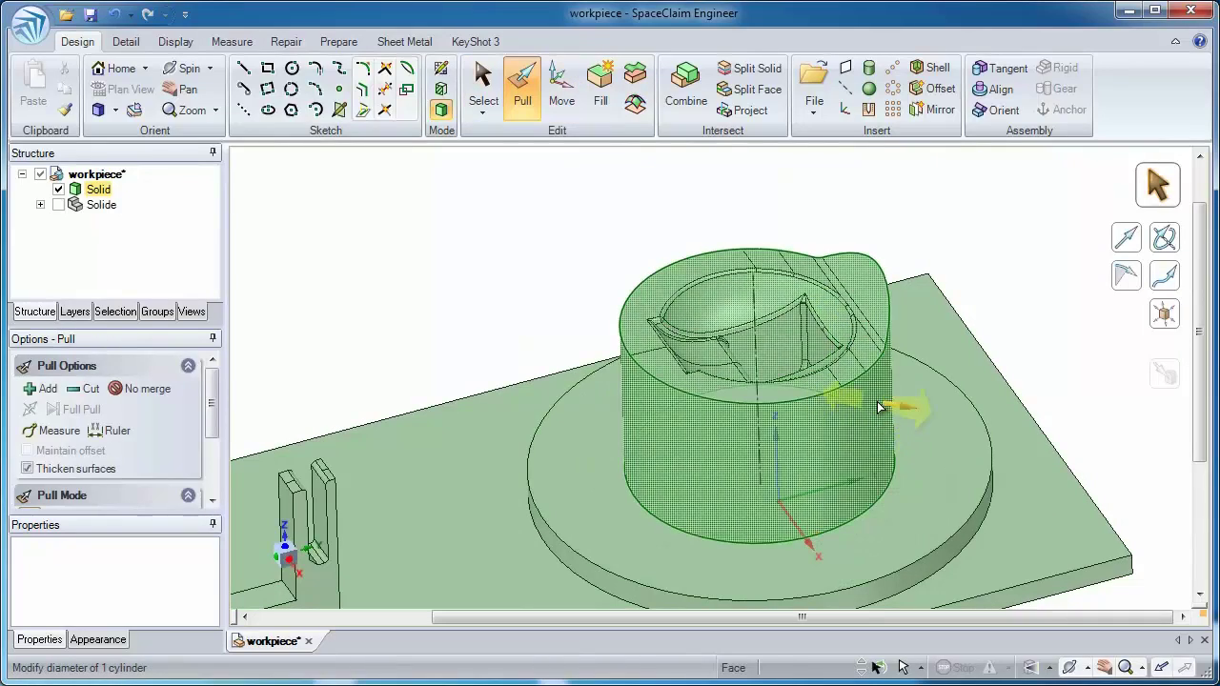
{"action": "left_click", "coordinate": [878, 406]}
{"action": "mouse_move", "coordinate": [888, 370]}
{"action": "middle_mouse_down"}
{"action": "mouse_move", "coordinate": [877, 425]}
{"action": "mouse_move", "coordinate": [887, 449]}
{"action": "mouse_move", "coordinate": [881, 375]}
{"action": "middle_mouse_up"}
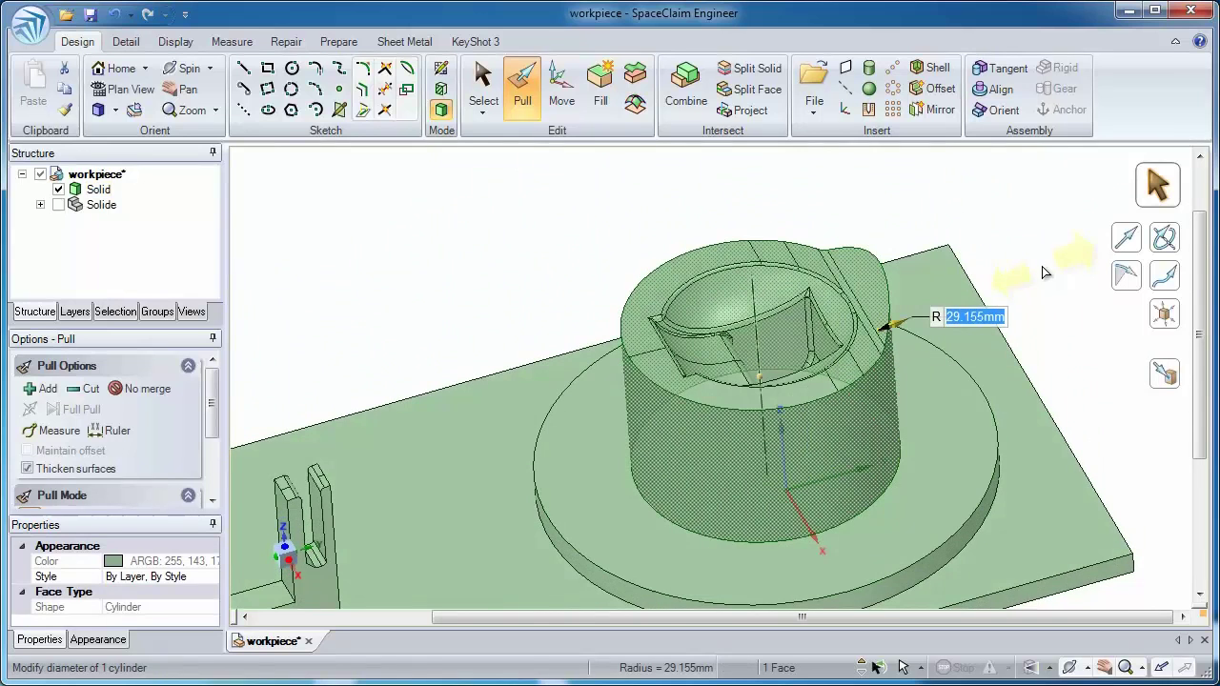
{"action": "left_click_drag", "start_coordinate": [1041, 267], "coordinate": [965, 276], "text": "ctrl"}
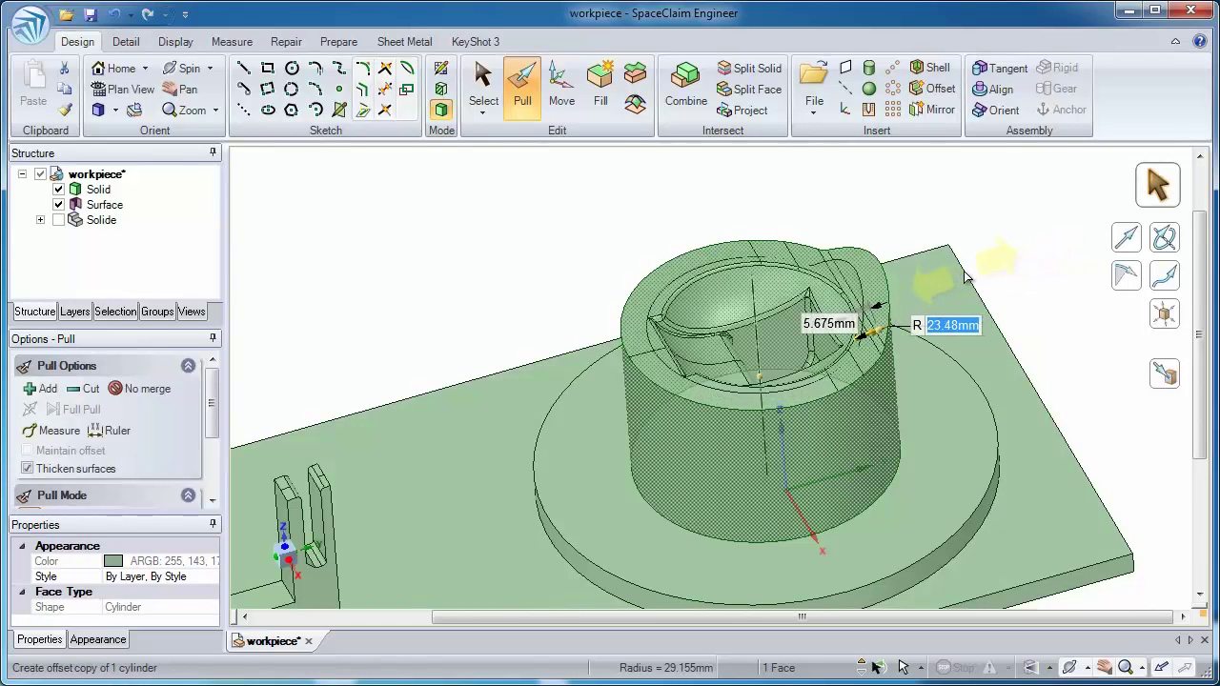
{"action": "left_click_drag", "start_coordinate": [965, 277], "coordinate": [964, 276], "text": "ctrl"}
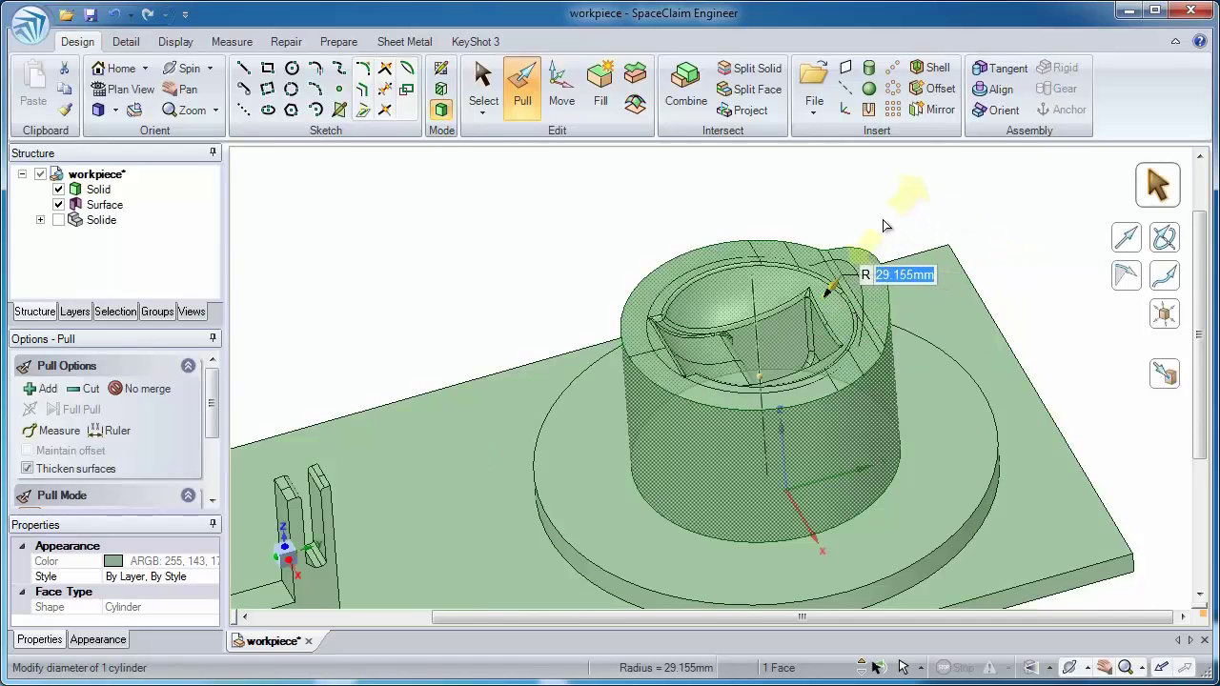
{"action": "left_click", "coordinate": [883, 219]}
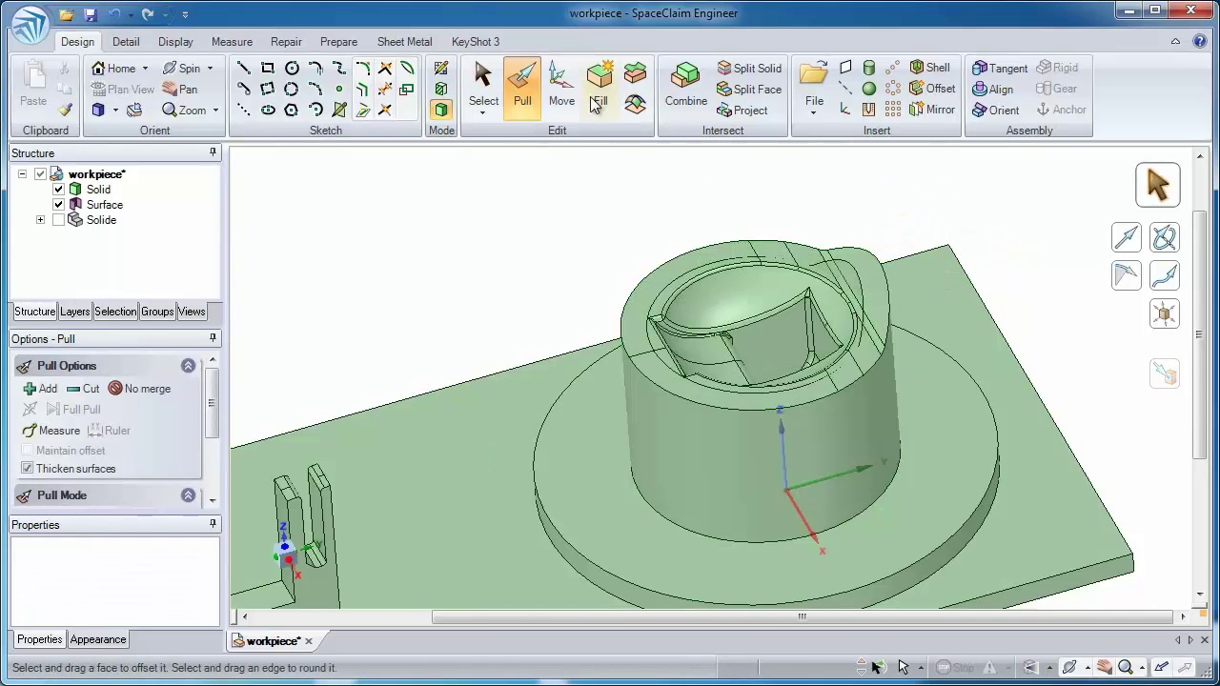
- Split the fixture solid with the offset cylindrical surface and remove the inner core of the cylinder
{"action": "left_click", "coordinate": [756, 73]}
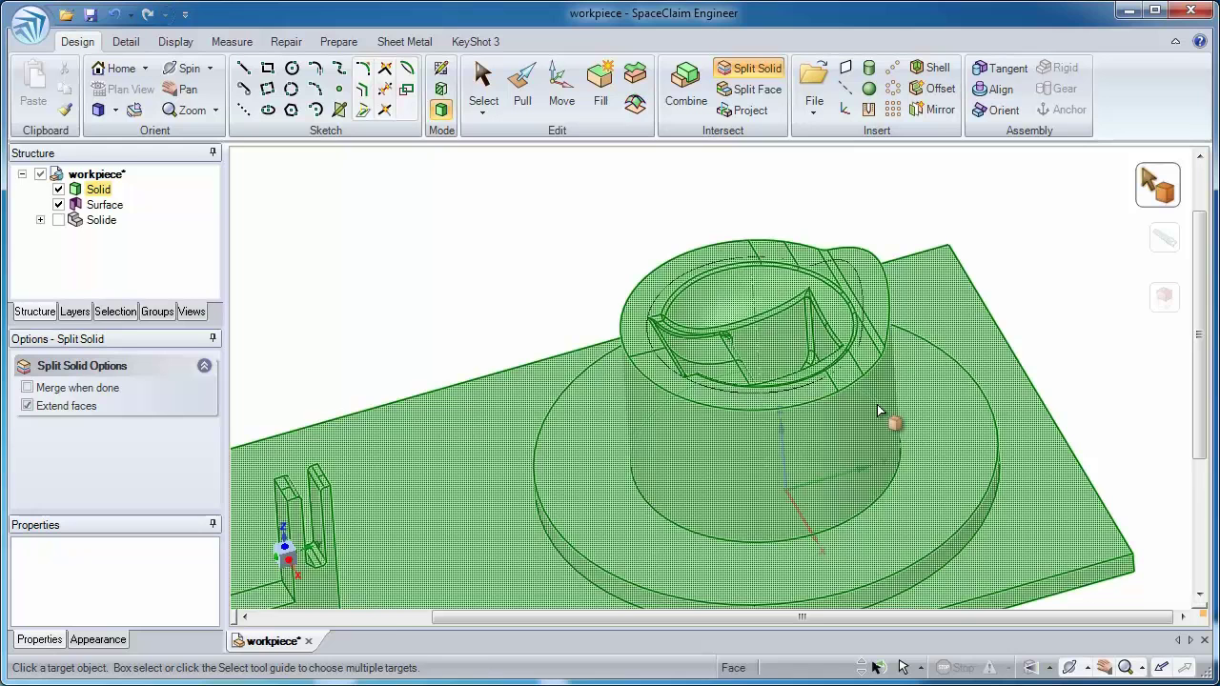
{"action": "left_click", "coordinate": [870, 398]}
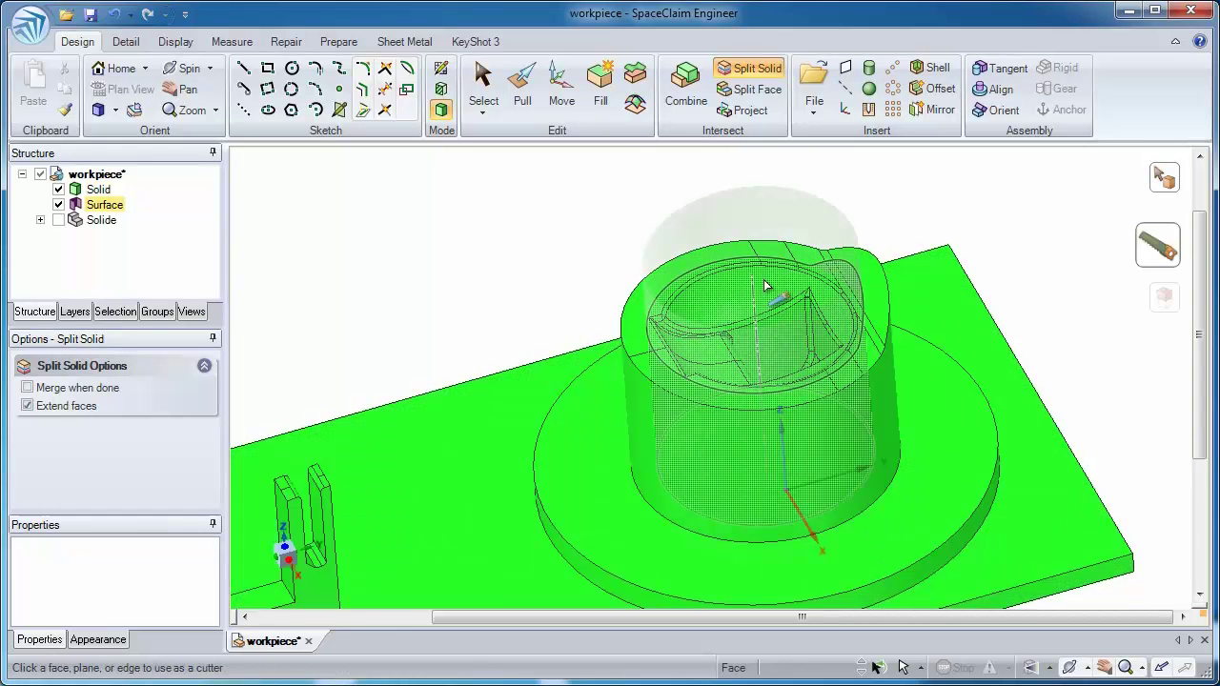
{"action": "left_click", "coordinate": [766, 286]}
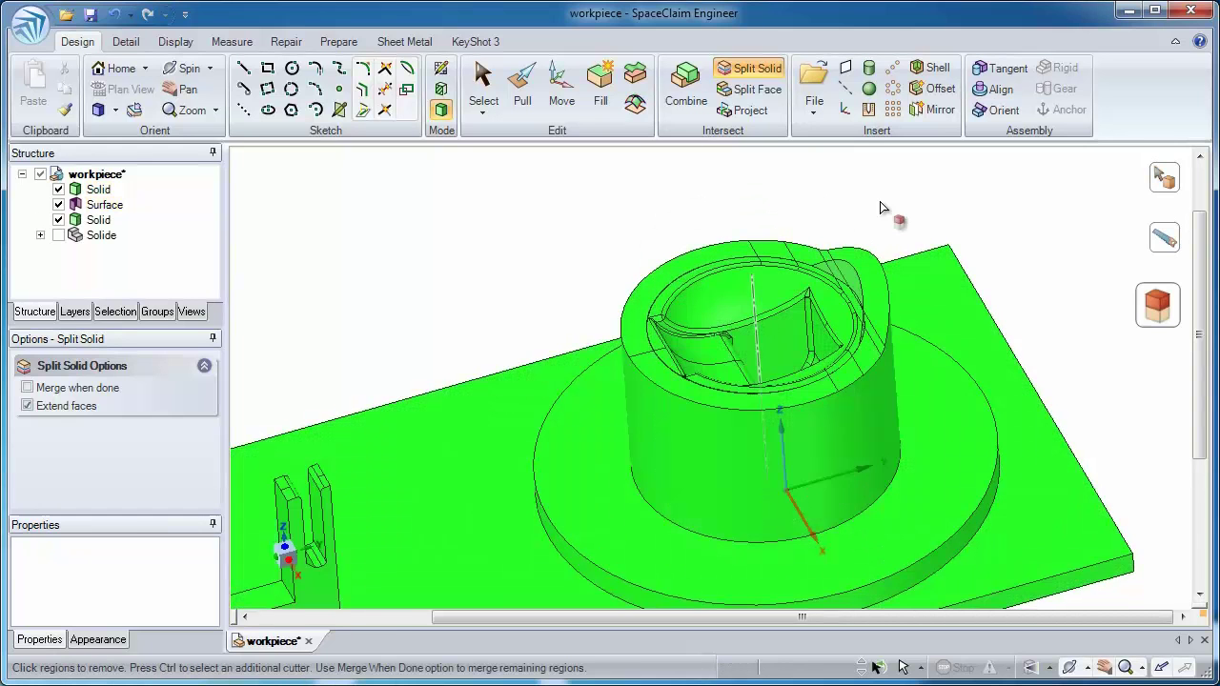
{"action": "left_click", "coordinate": [781, 283]}
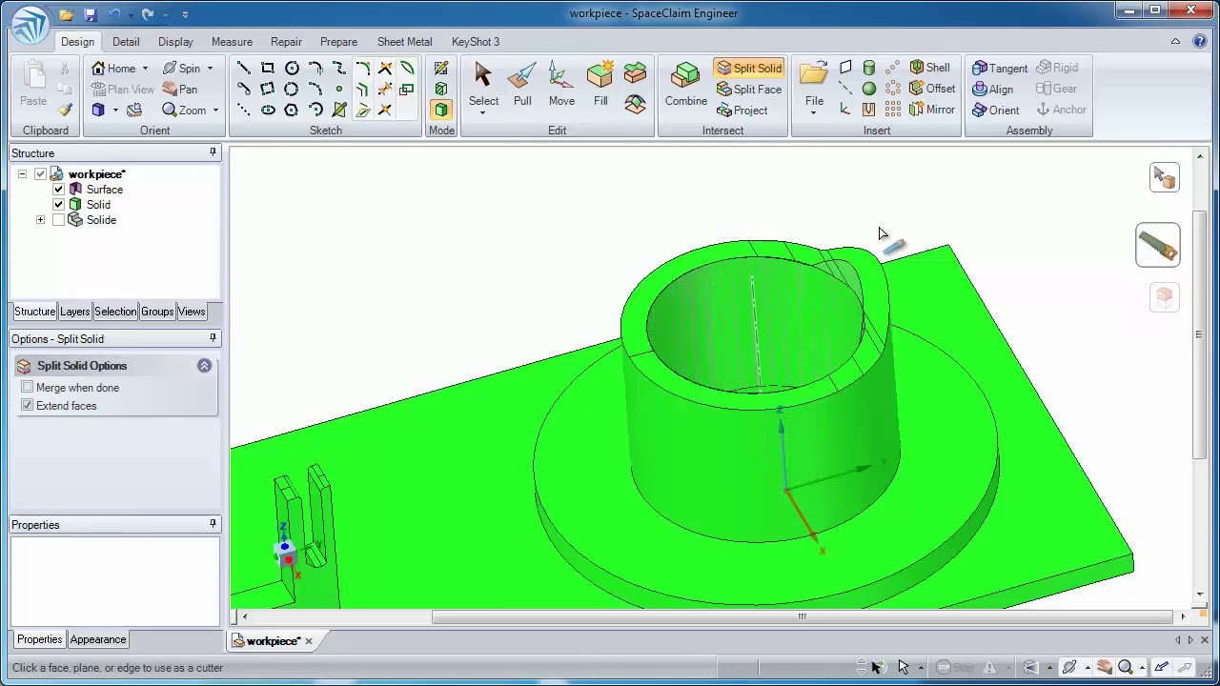
- Delete the leftover cylindrical cutting surface
{"action": "middle_click_drag", "start_coordinate": [872, 231], "coordinate": [853, 286]}
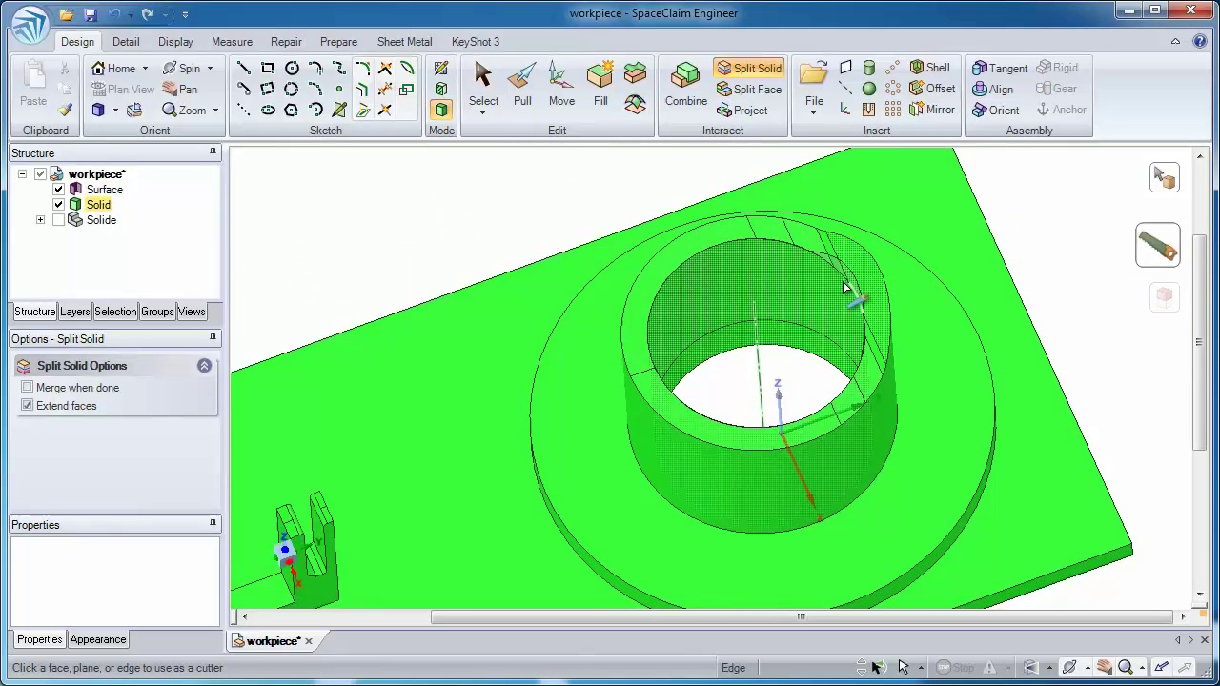
{"action": "right_click", "coordinate": [114, 193]}
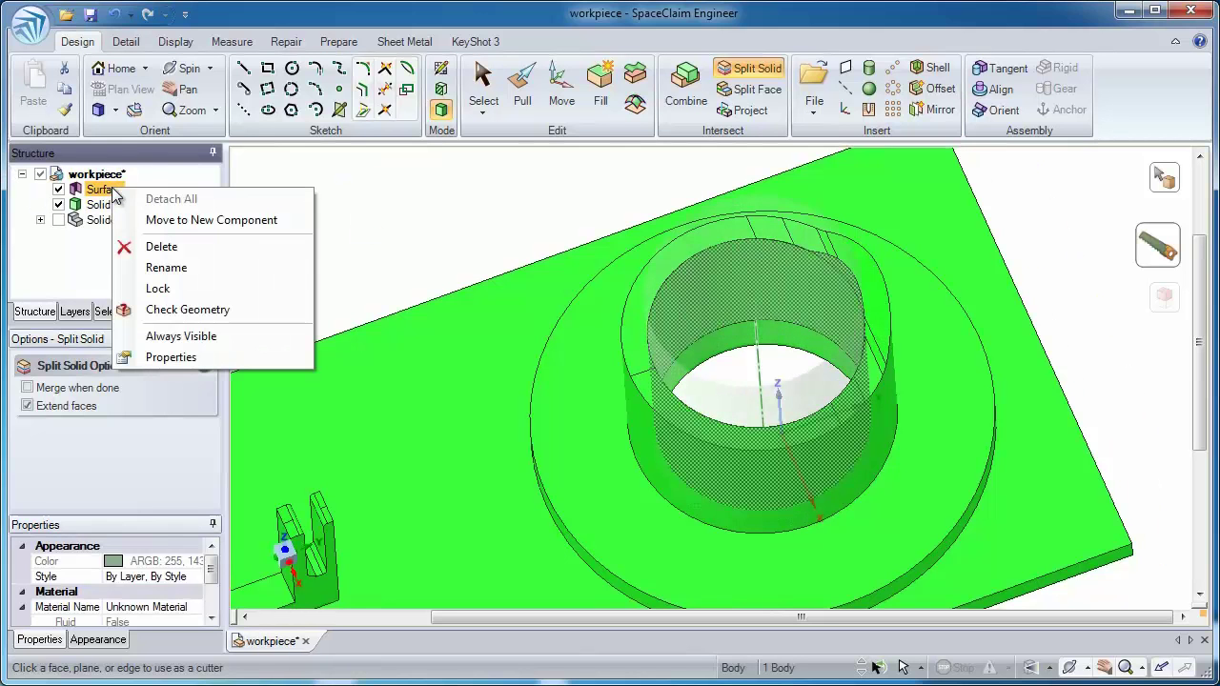
{"action": "left_click", "coordinate": [159, 249]}
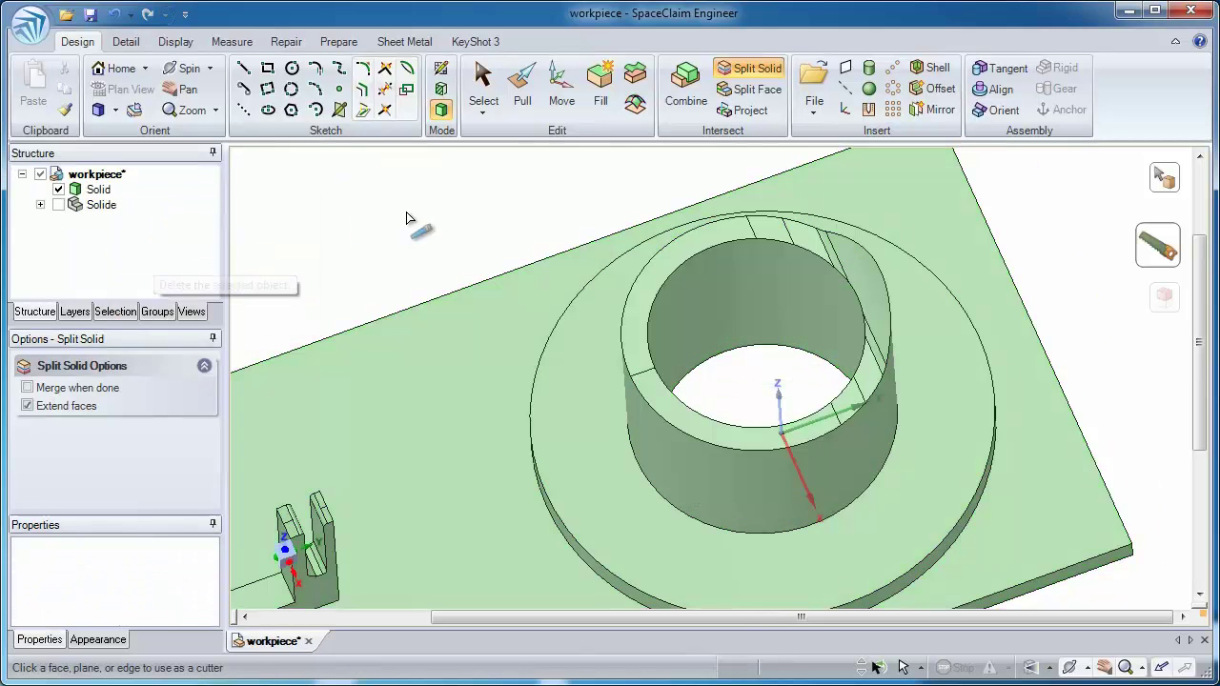
- Remove the forked column's prong nearest the cylinder by filling its five faces, leaving the single prong above the foot
{"action": "mouse_move", "coordinate": [861, 289]}
{"action": "middle_mouse_down"}
{"action": "mouse_move", "coordinate": [848, 343]}
{"action": "mouse_move", "coordinate": [833, 201]}
{"action": "mouse_move", "coordinate": [512, 414]}
{"action": "mouse_move", "coordinate": [616, 352]}
{"action": "mouse_move", "coordinate": [710, 326]}
{"action": "middle_mouse_up"}
{"action": "scroll", "coordinate": [677, 341], "scroll_direction": "up", "scroll_amount": 5}
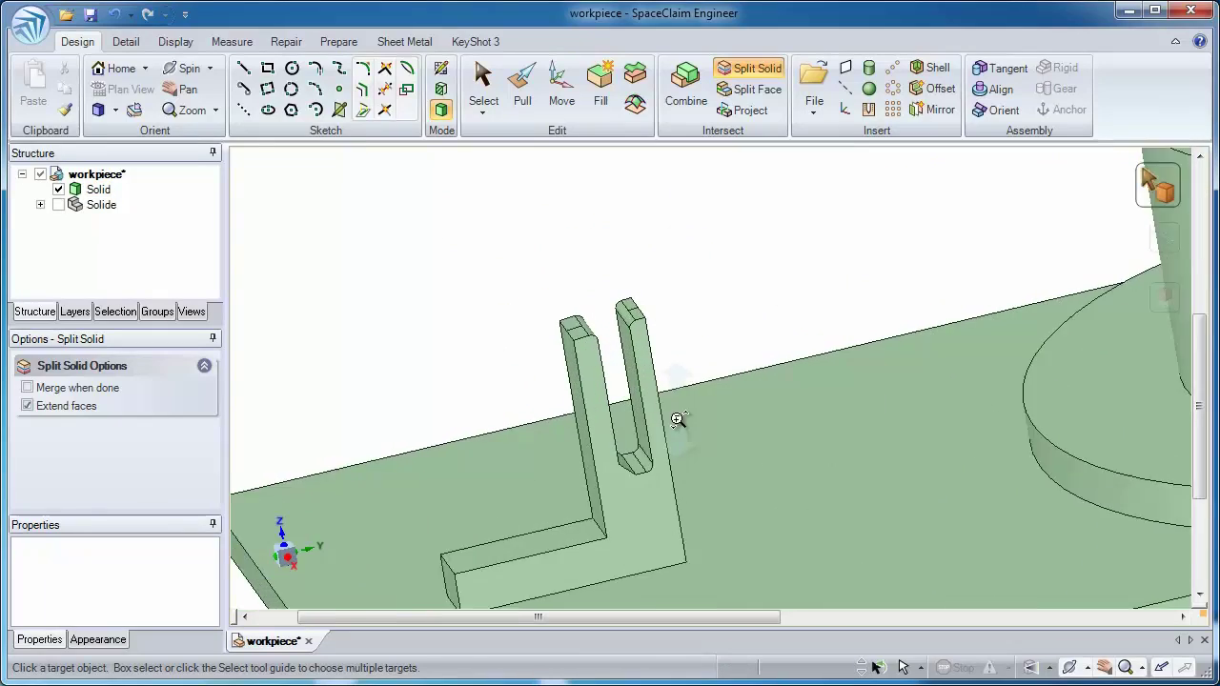
{"action": "key", "text": "Escape"}
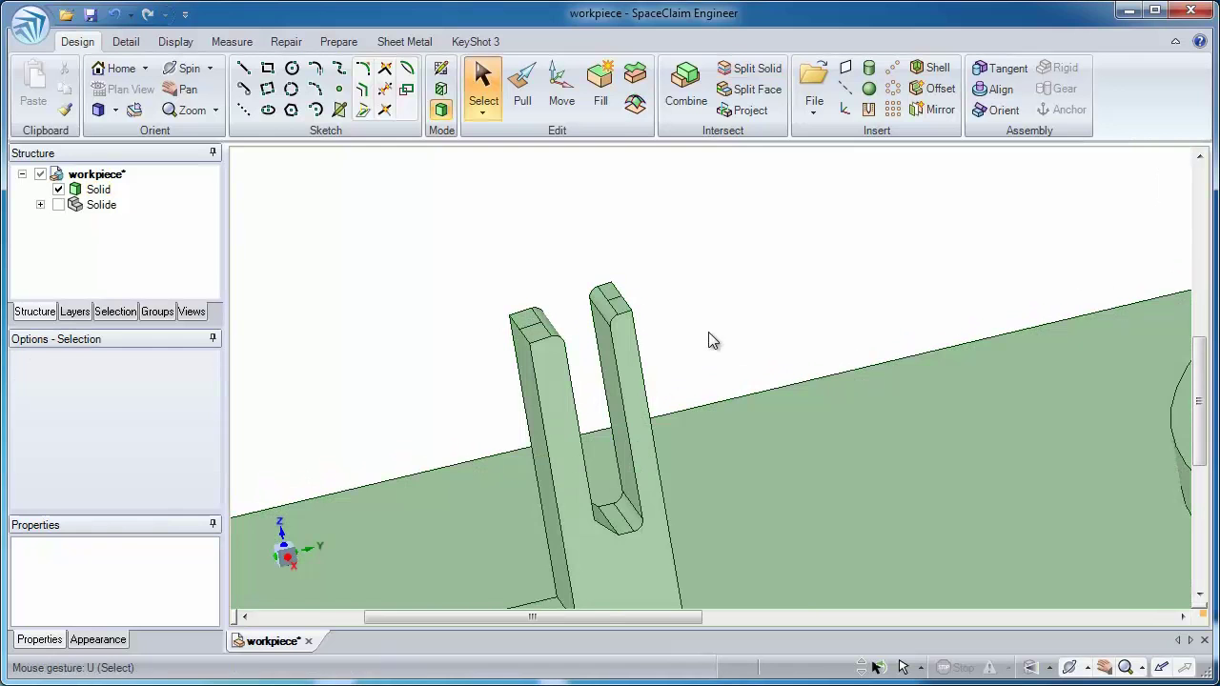
{"action": "middle_click_drag", "start_coordinate": [714, 340], "coordinate": [577, 209]}
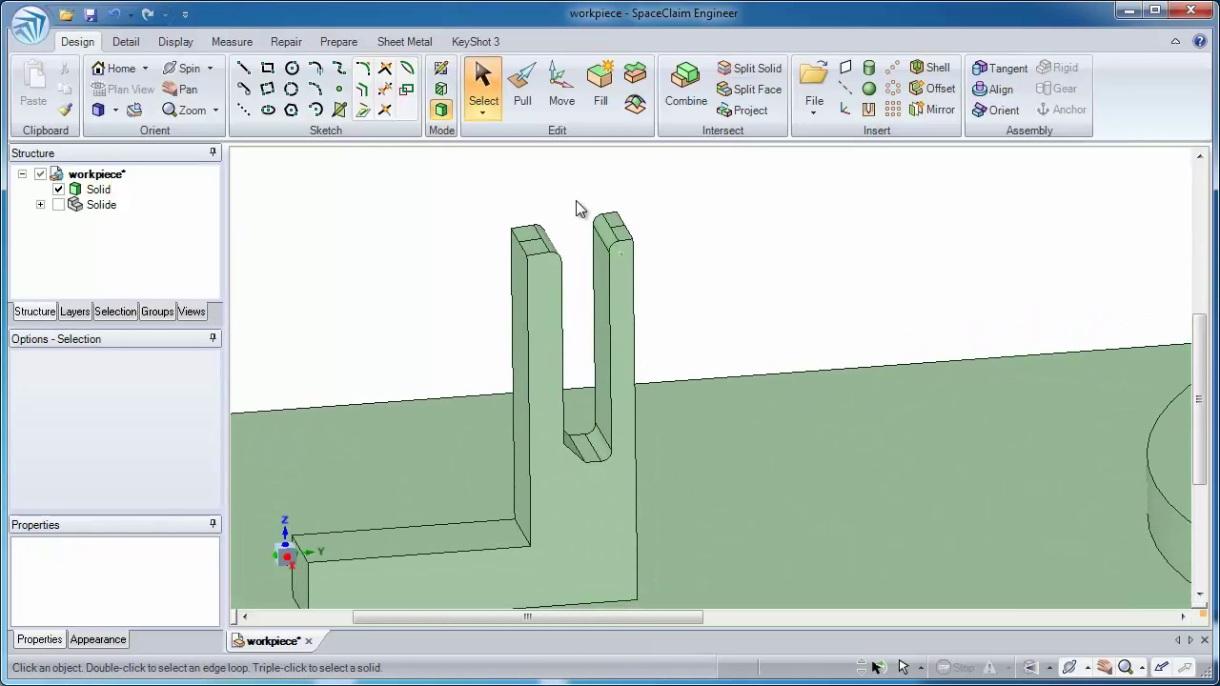
{"action": "left_click_drag", "start_coordinate": [672, 403], "coordinate": [707, 510]}
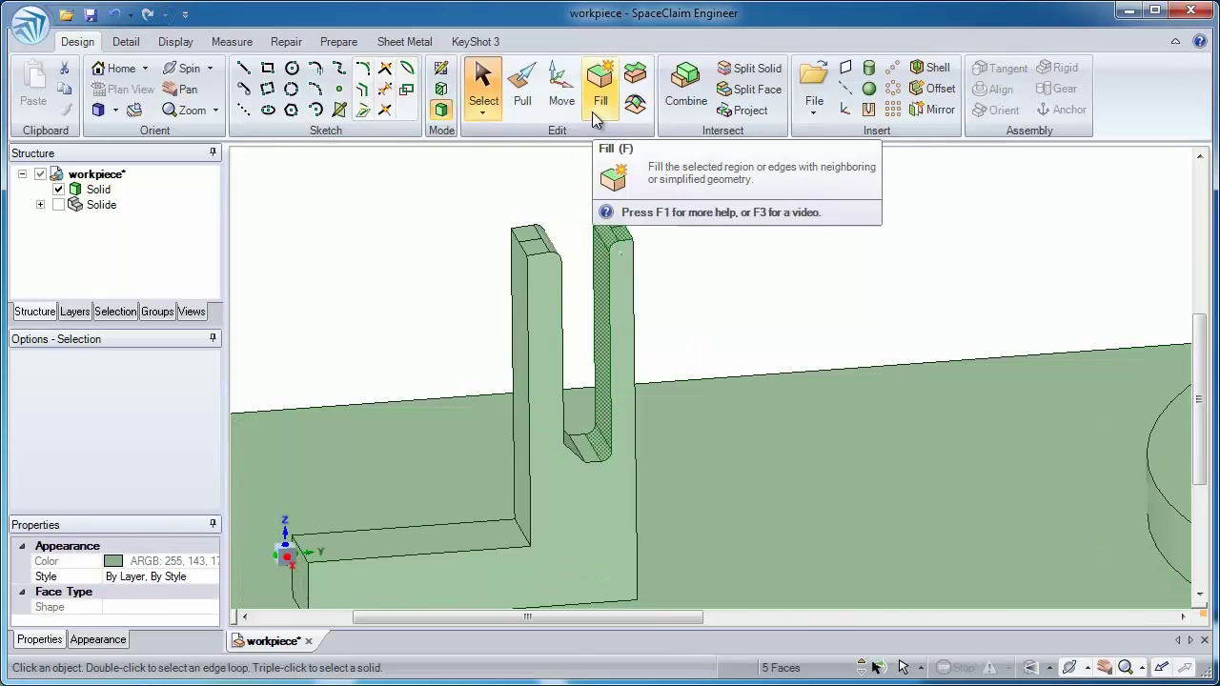
{"action": "left_click", "coordinate": [592, 110]}
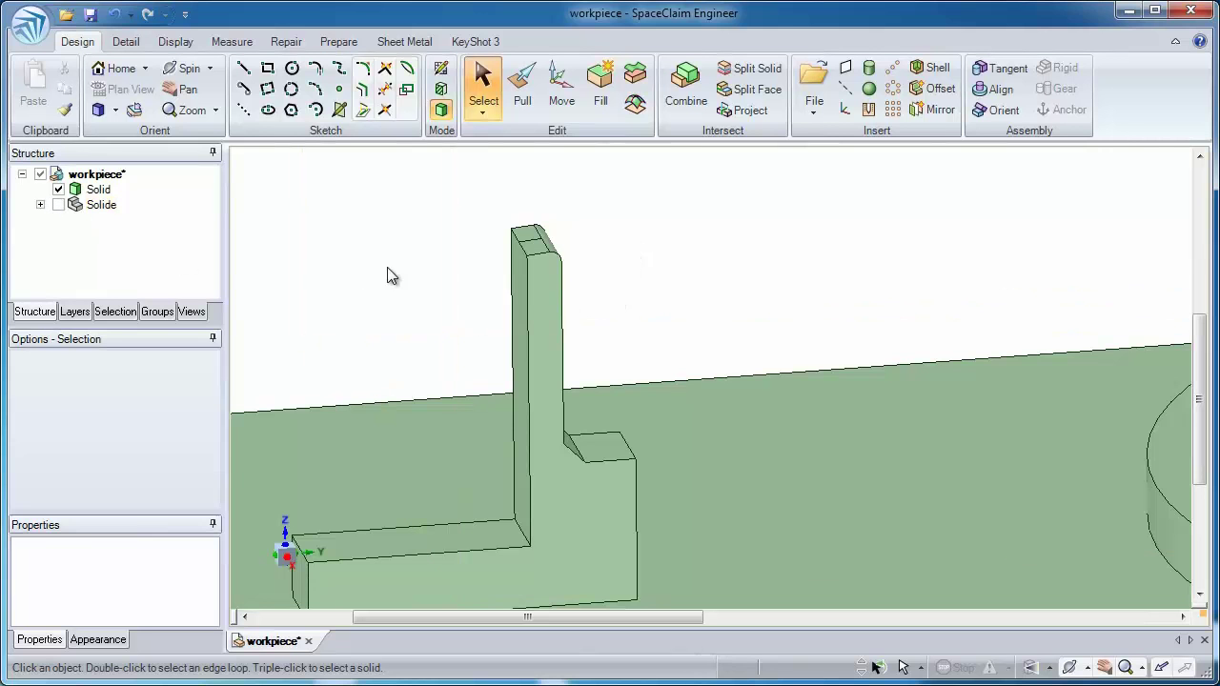
- Pull the remaining prong's top and inner faces and the adjoining step faces about 1.9 mm into the column
{"action": "middle_click_drag", "start_coordinate": [563, 291], "coordinate": [503, 258]}
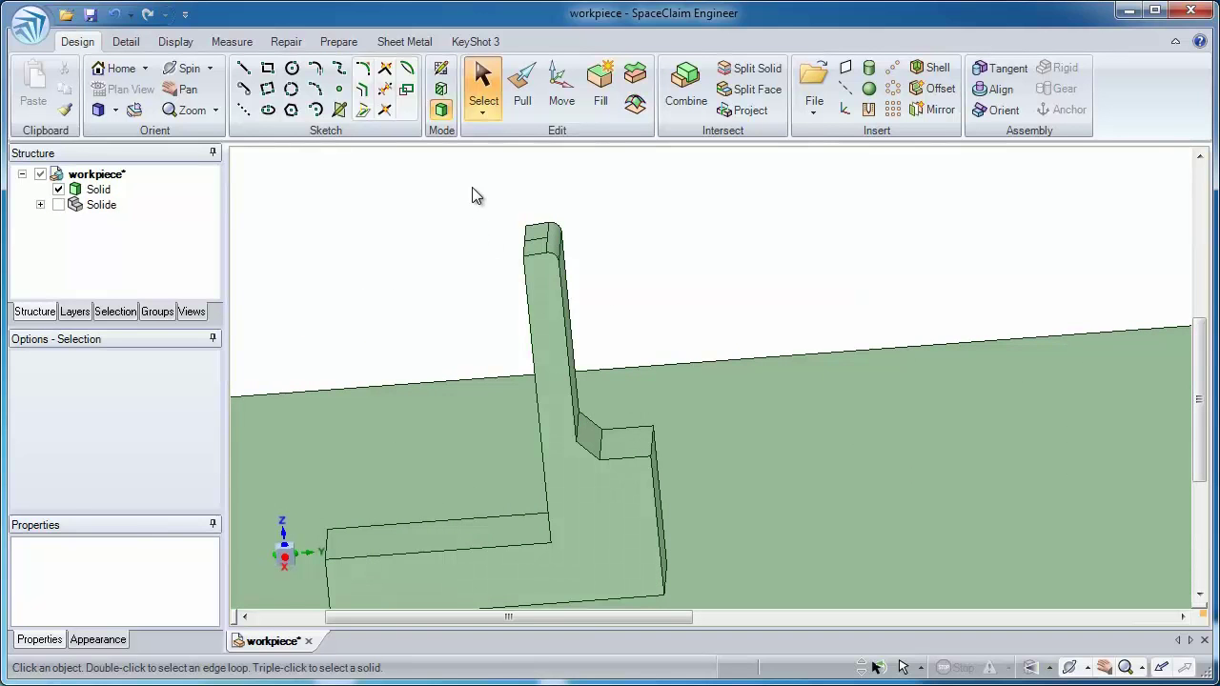
{"action": "key", "text": "p"}
{"action": "left_click_drag", "start_coordinate": [492, 197], "coordinate": [722, 490]}
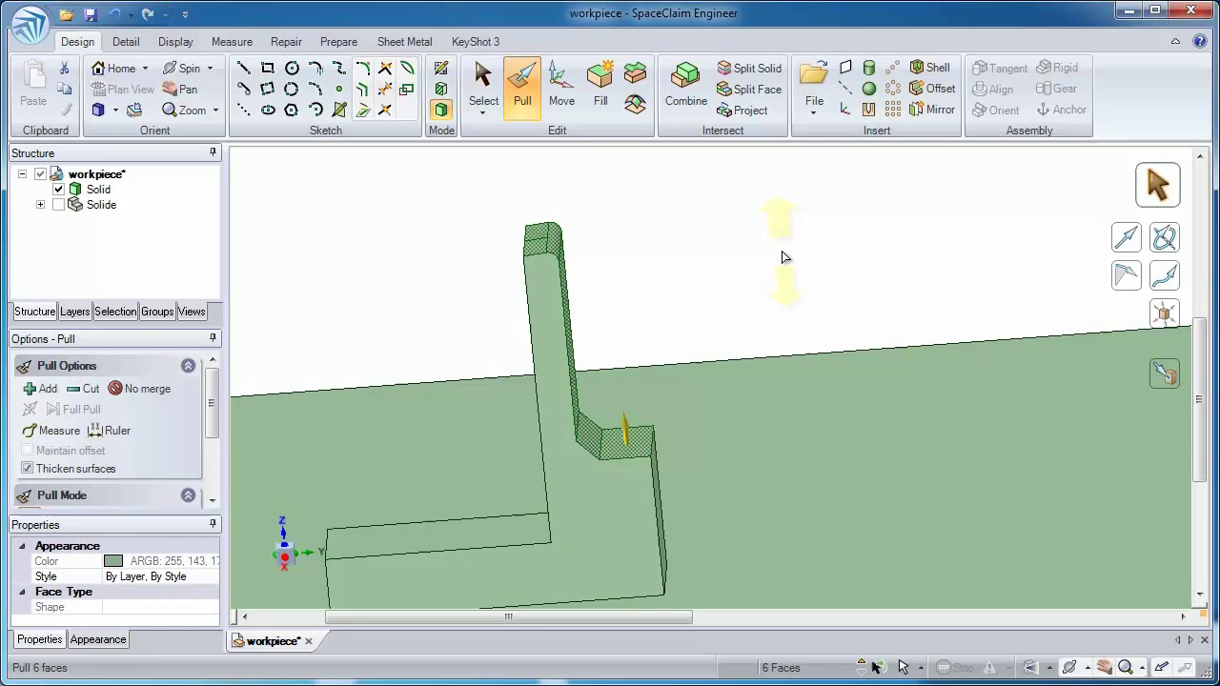
{"action": "mouse_move", "coordinate": [778, 254]}
{"action": "left_mouse_down"}
{"action": "mouse_move", "coordinate": [775, 244]}
{"action": "mouse_move", "coordinate": [782, 271]}
{"action": "left_mouse_up"}
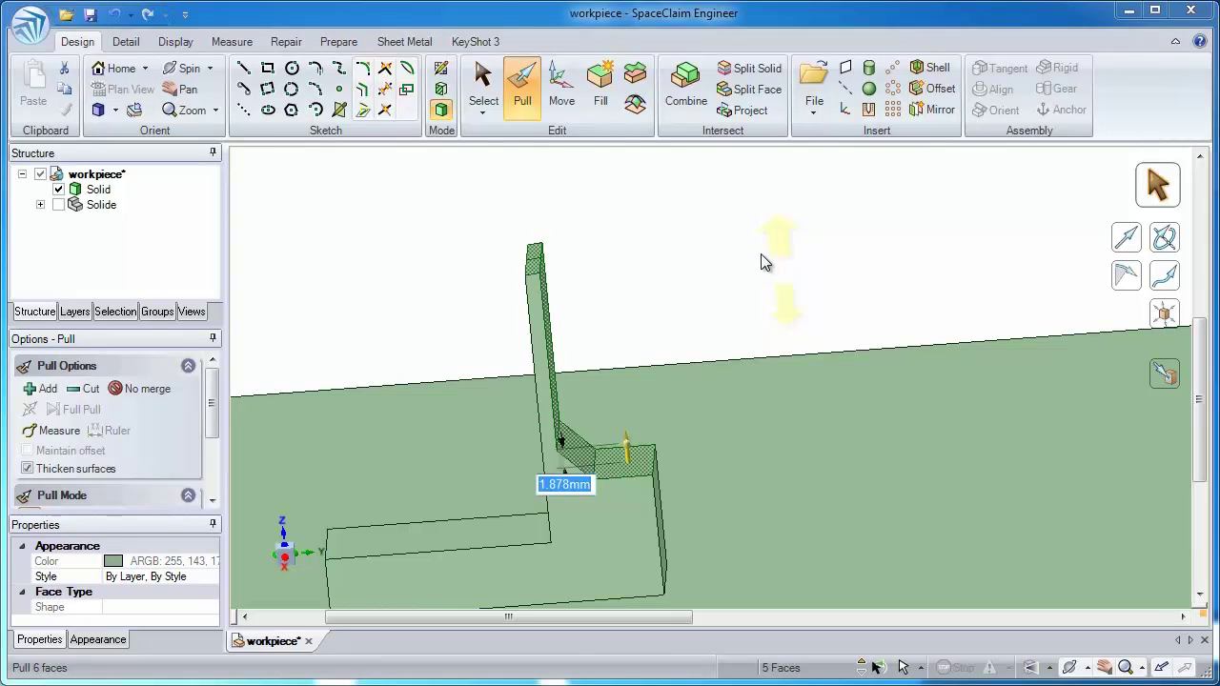
- Set the pull distance of the column's contact faces to 0.125 mm and show the workpiece again
{"action": "key", "text": "BackSpace"}
{"action": "key", "text": "Return"}
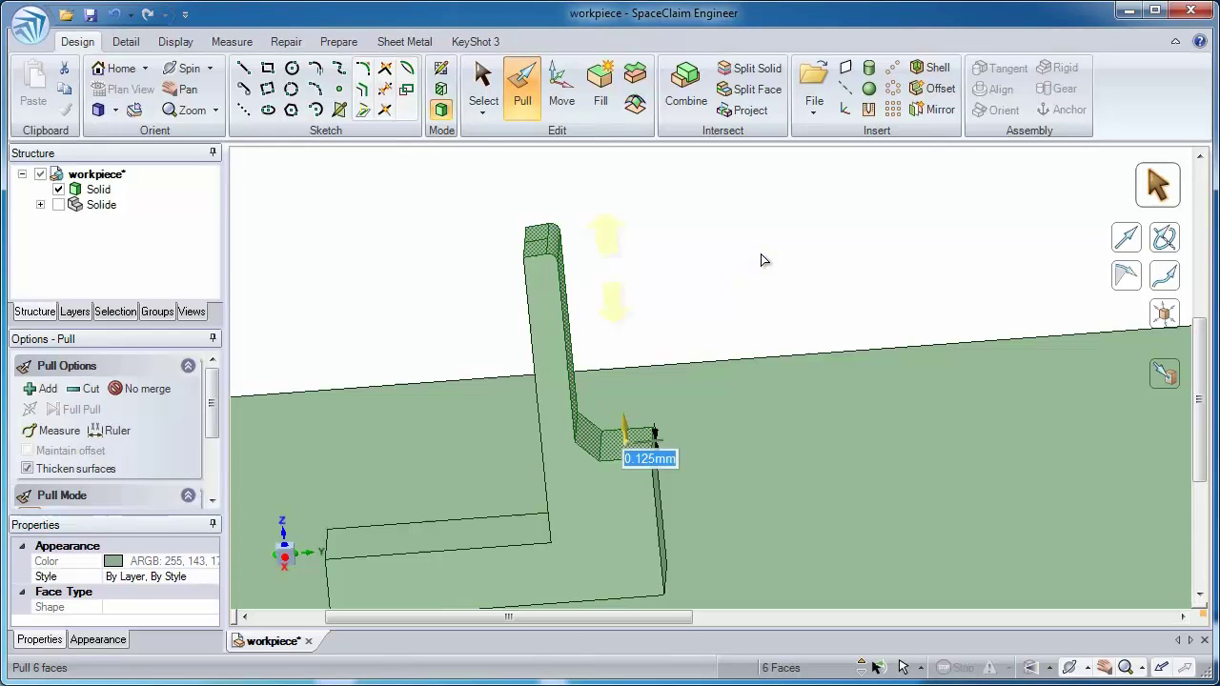
{"action": "left_click", "coordinate": [514, 334]}
{"action": "left_click", "coordinate": [58, 204]}
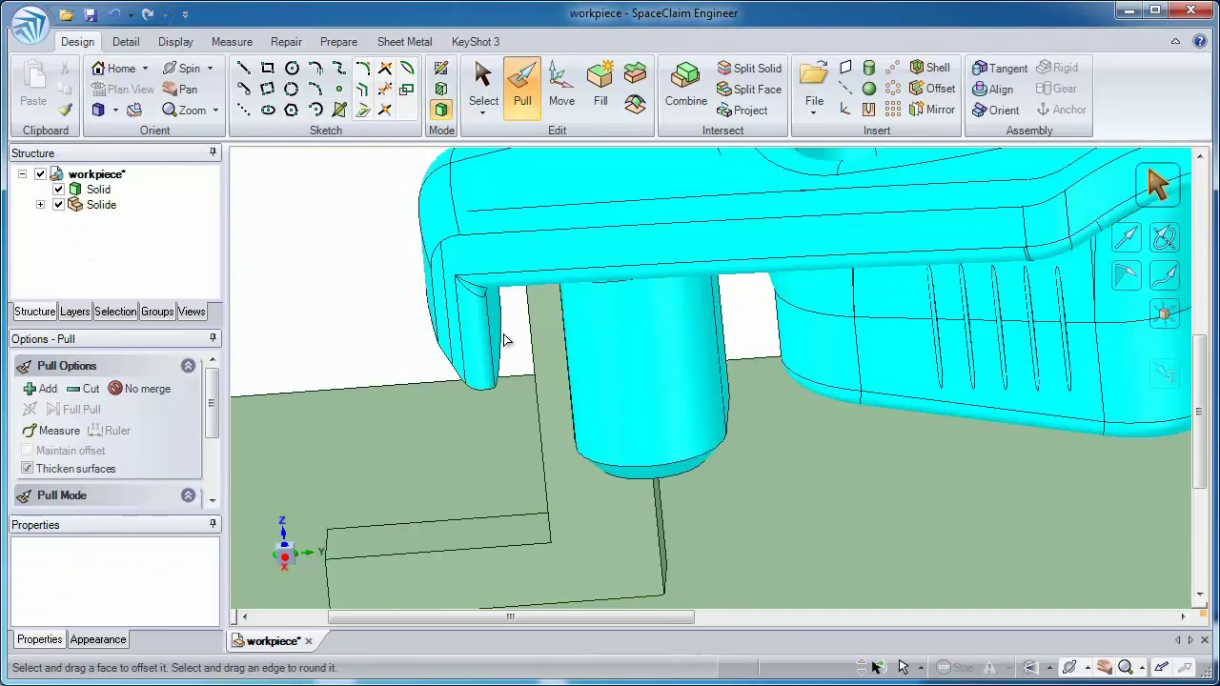
- Examine the clearance between the column and the workpiece's cylindrical boss, viewed straight onto the column's side face
{"action": "left_click", "coordinate": [557, 340]}
{"action": "key", "text": "v"}
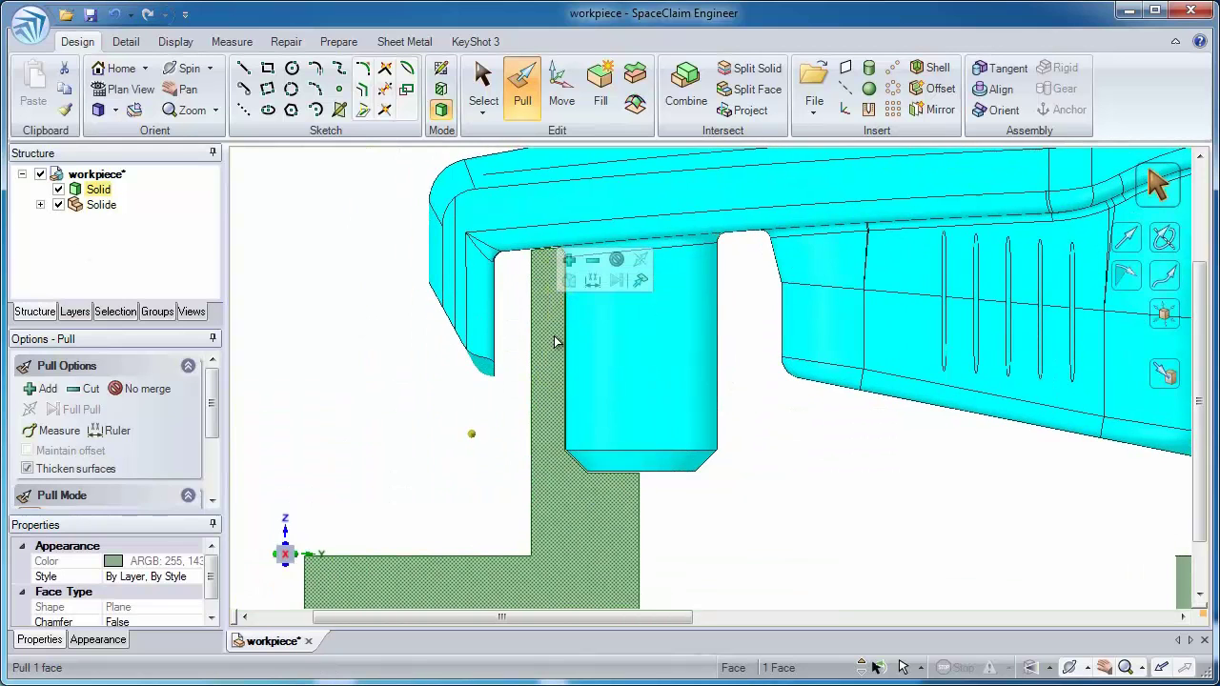
{"action": "left_click", "coordinate": [566, 251]}
{"action": "middle_click_drag", "start_coordinate": [564, 251], "coordinate": [557, 426], "text": "ctrl"}
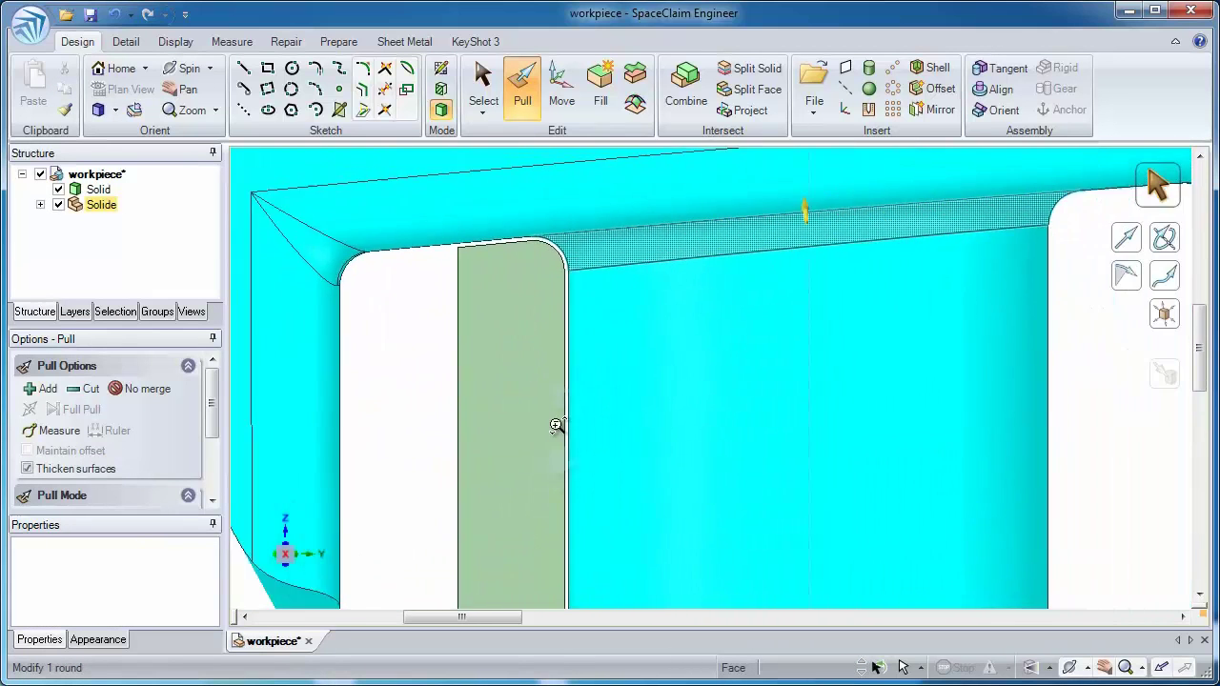
{"action": "scroll", "coordinate": [558, 426], "scroll_direction": "down", "scroll_amount": 6}
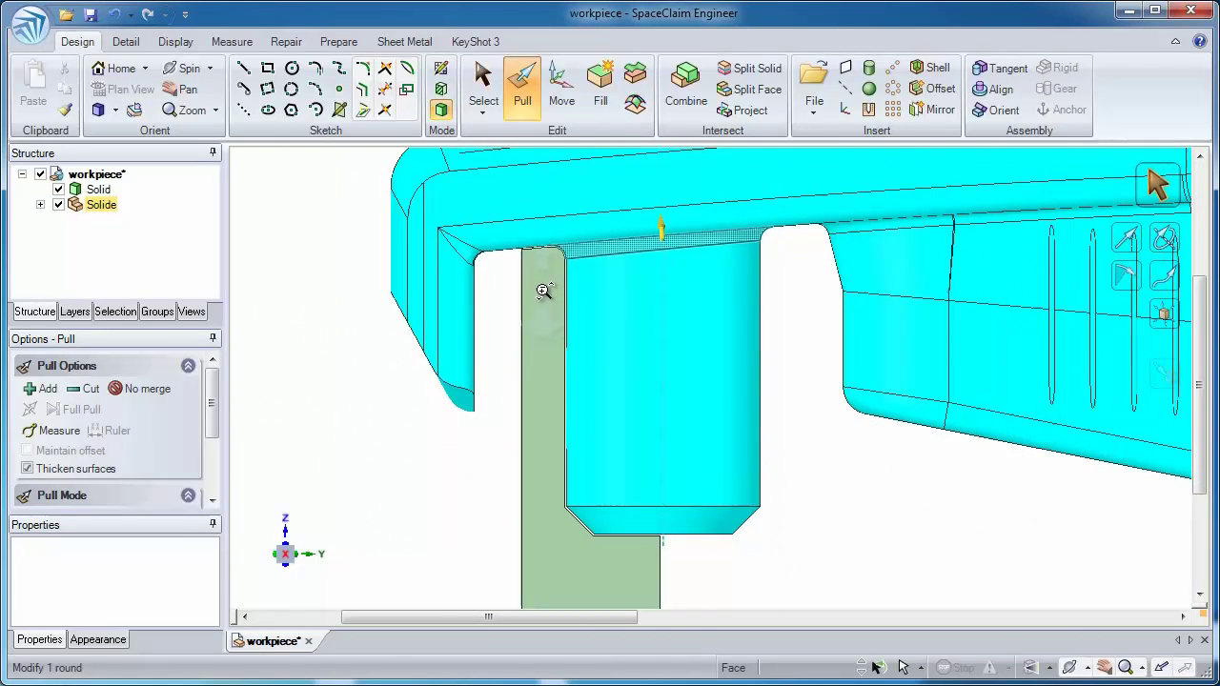
{"action": "left_click", "coordinate": [546, 355]}
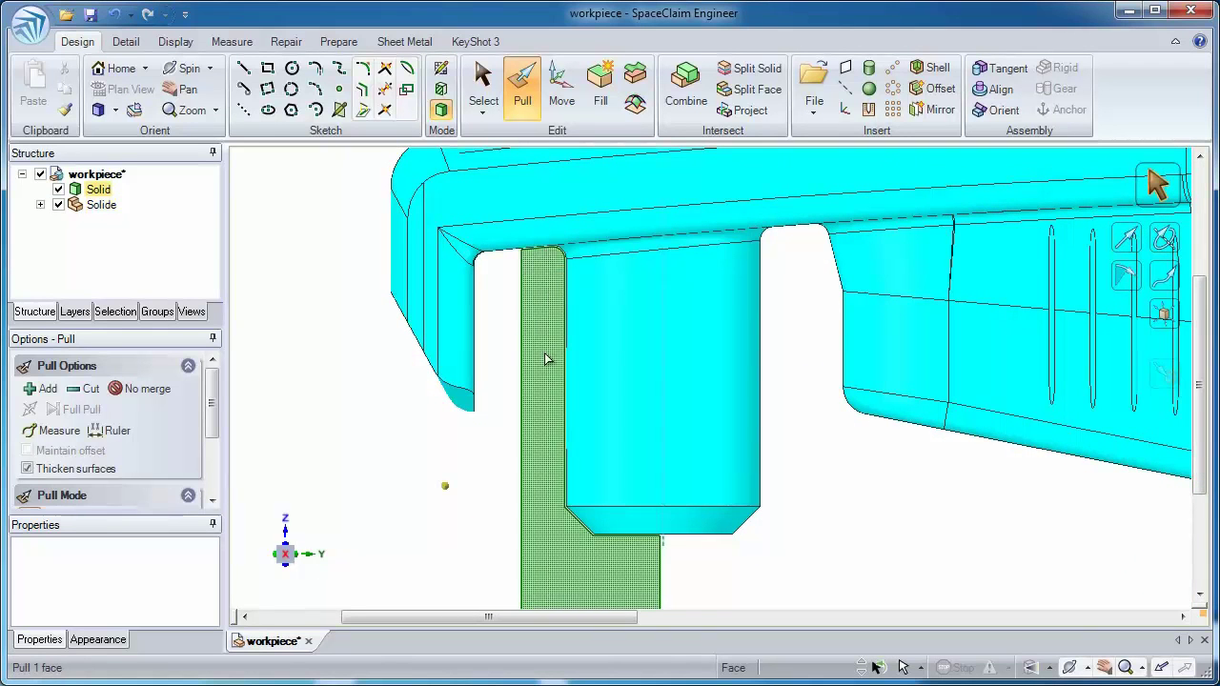
{"action": "scroll", "coordinate": [578, 424], "scroll_direction": "up", "scroll_amount": 6}
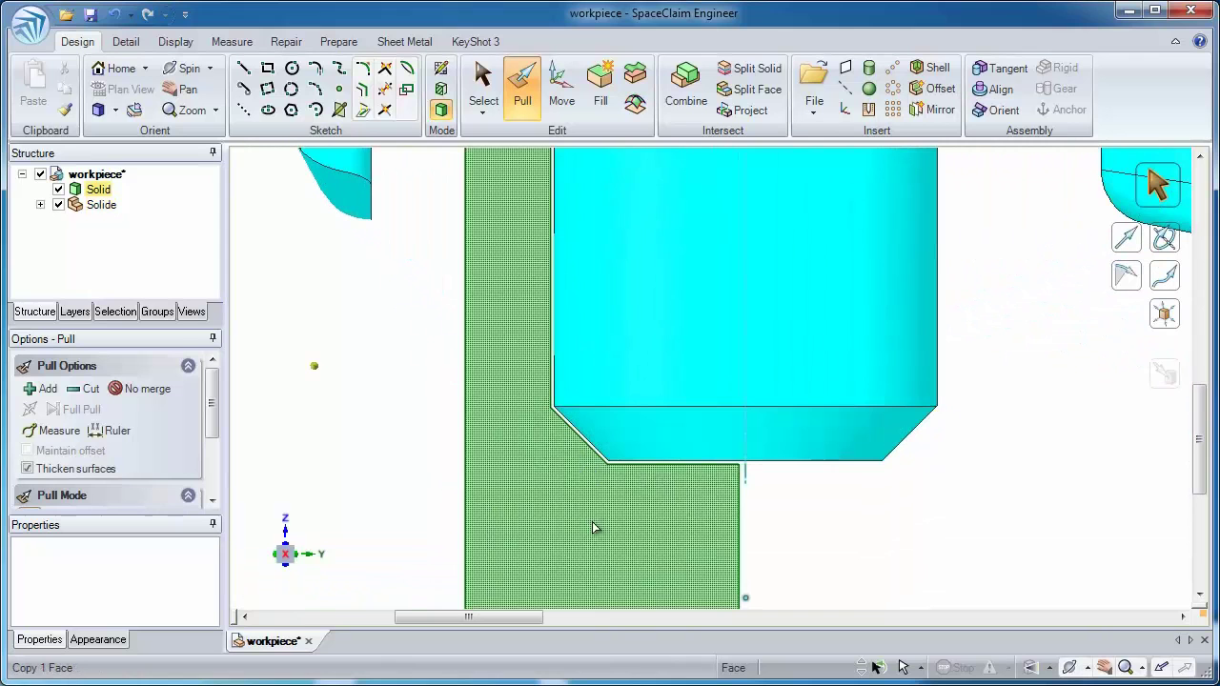
- Section the model at the column's side face and pull the column's slanted inner corner away from the boss's chamfer
{"action": "left_click", "coordinate": [585, 470]}
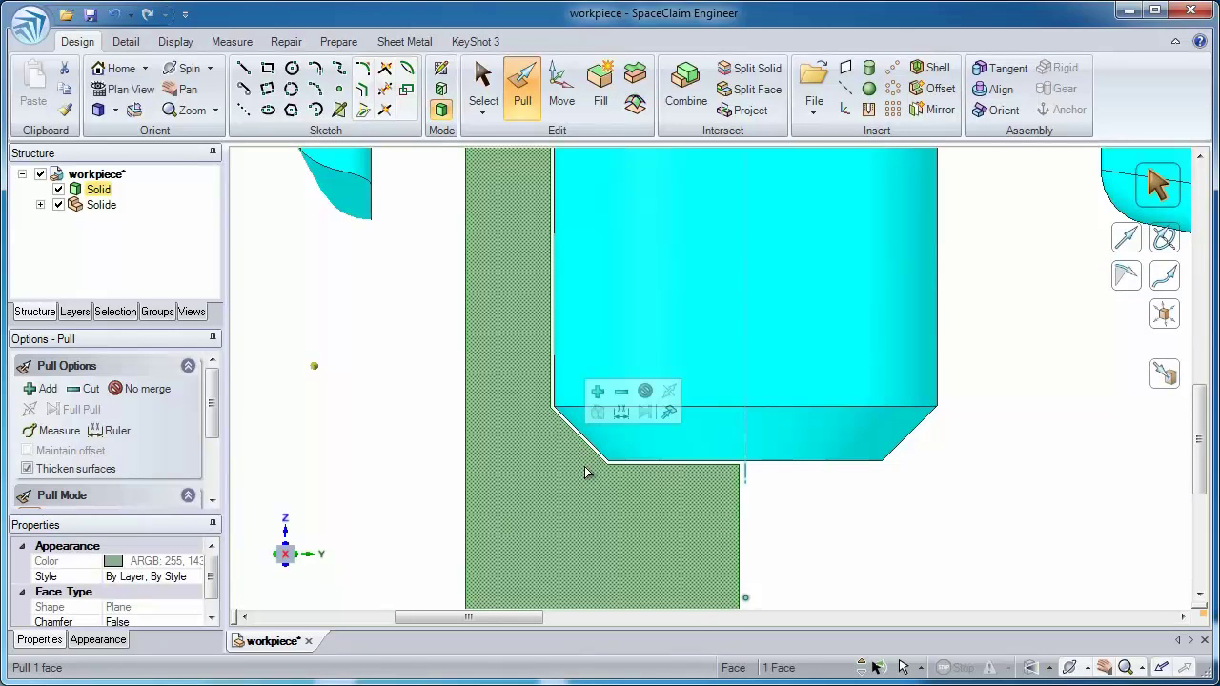
{"action": "key", "text": "x"}
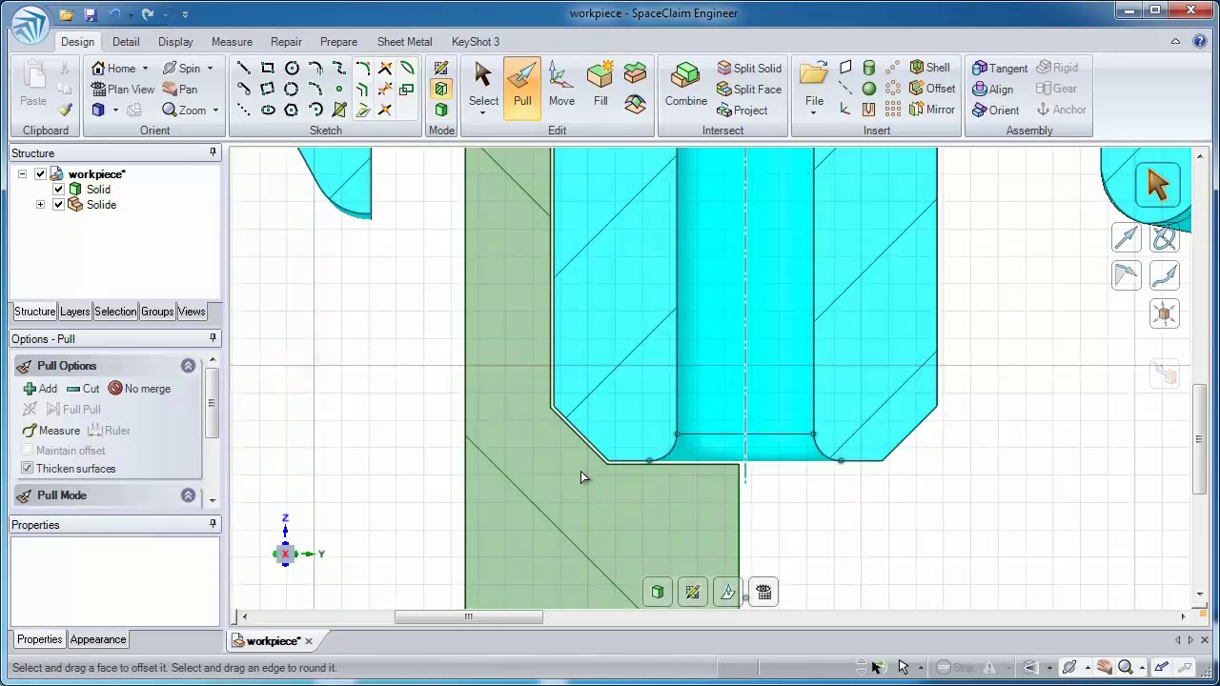
{"action": "left_click", "coordinate": [586, 450]}
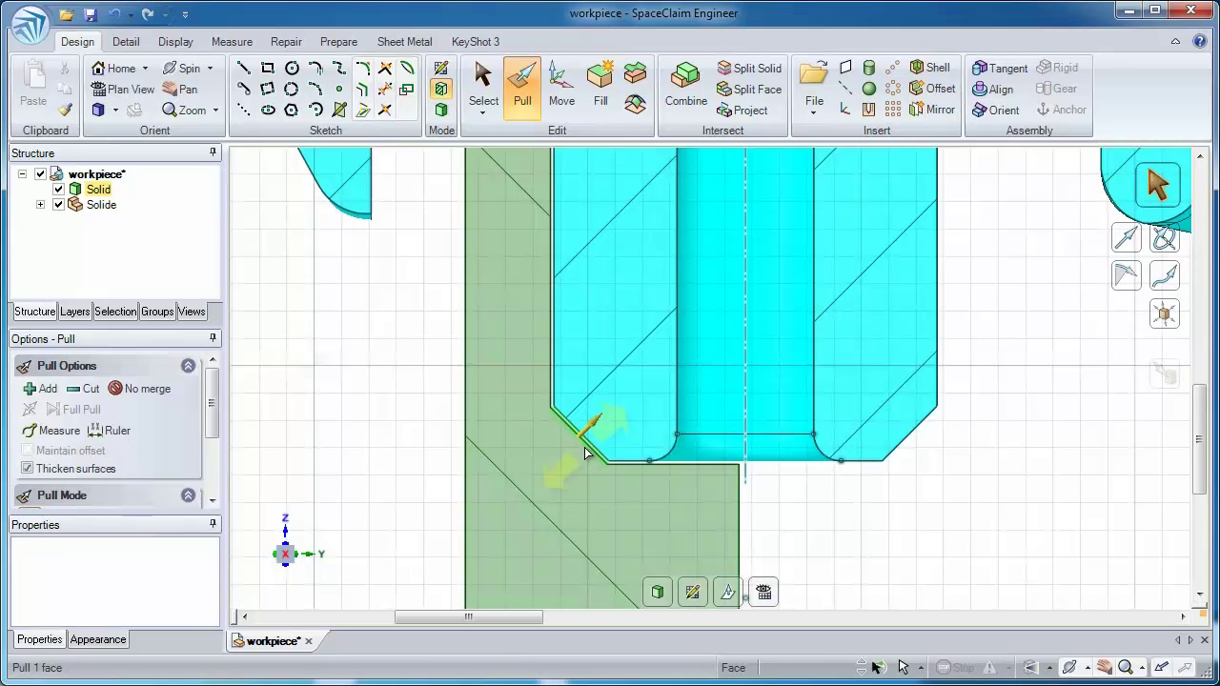
{"action": "left_click_drag", "start_coordinate": [586, 434], "coordinate": [579, 460]}
{"action": "middle_click_drag", "start_coordinate": [579, 459], "coordinate": [584, 552], "text": "shift"}
{"action": "left_click", "coordinate": [575, 464]}
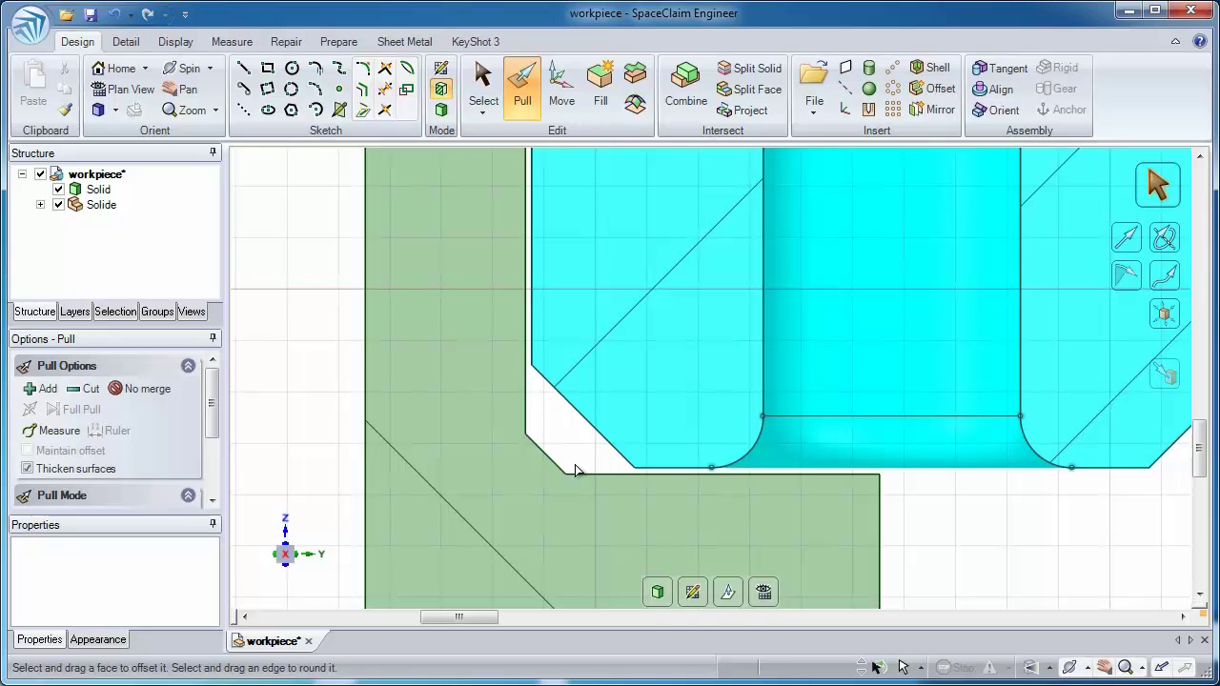
- Round both edges of the slanted corner face between the prong and the step
{"action": "left_click", "coordinate": [525, 441]}
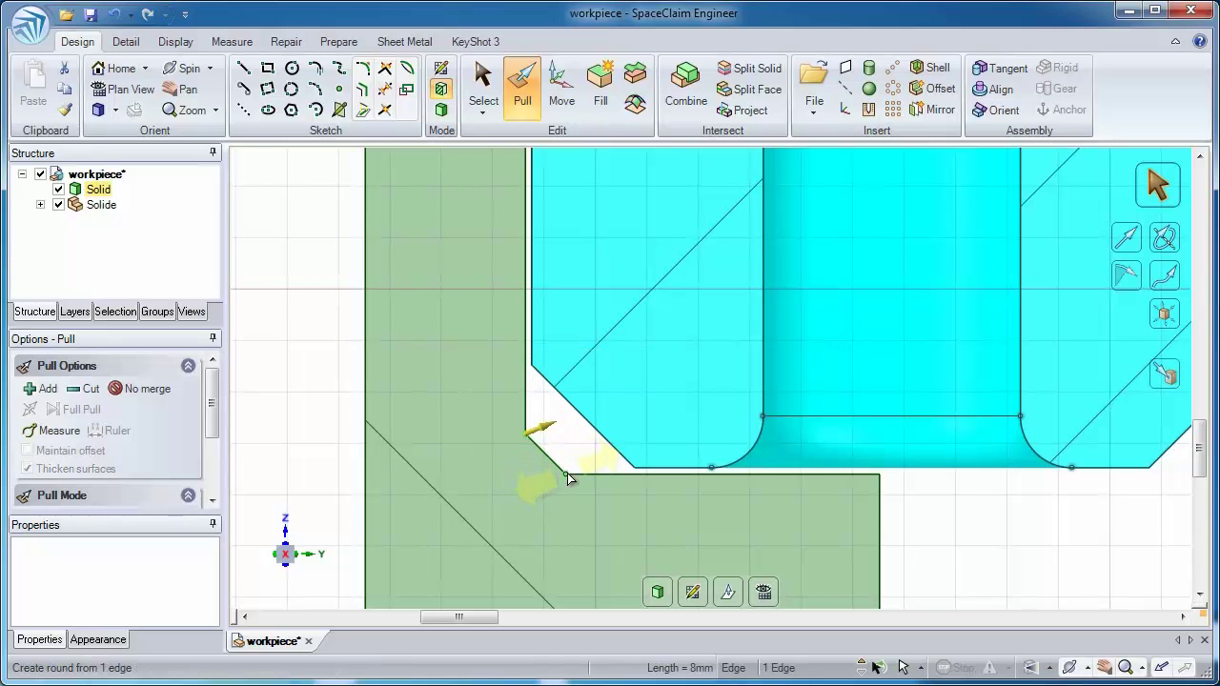
{"action": "left_click", "coordinate": [567, 474], "text": "ctrl"}
{"action": "left_click_drag", "start_coordinate": [339, 412], "coordinate": [470, 422]}
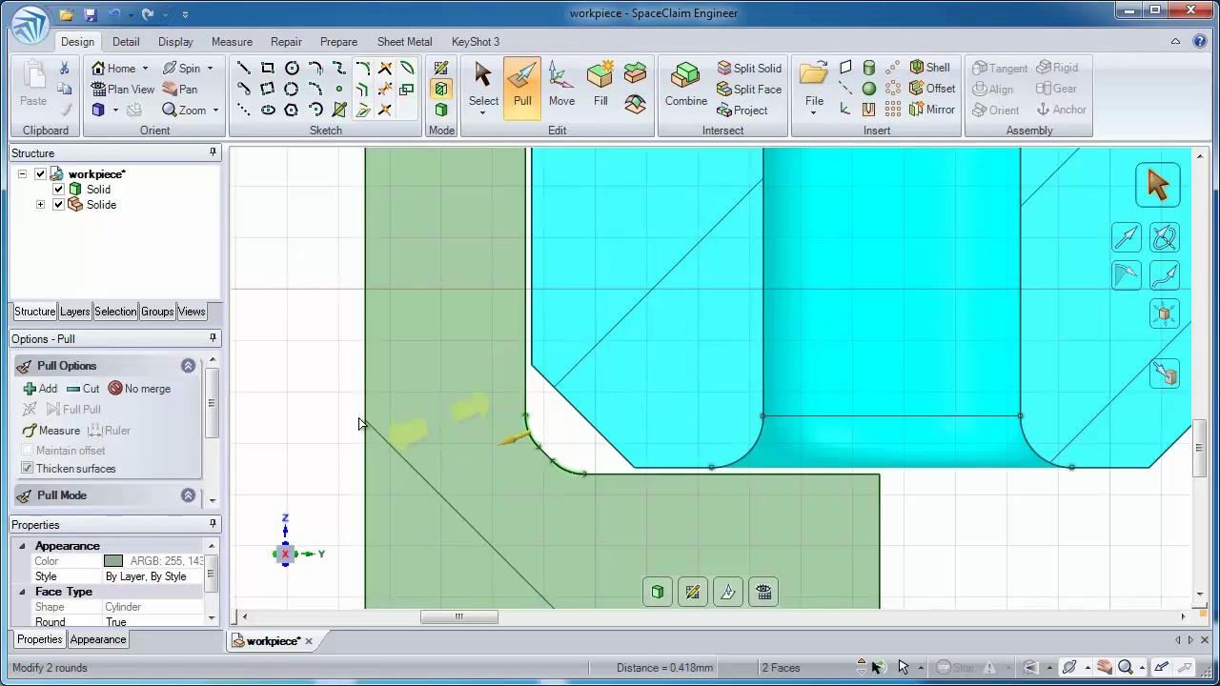
{"action": "left_click", "coordinate": [345, 423]}
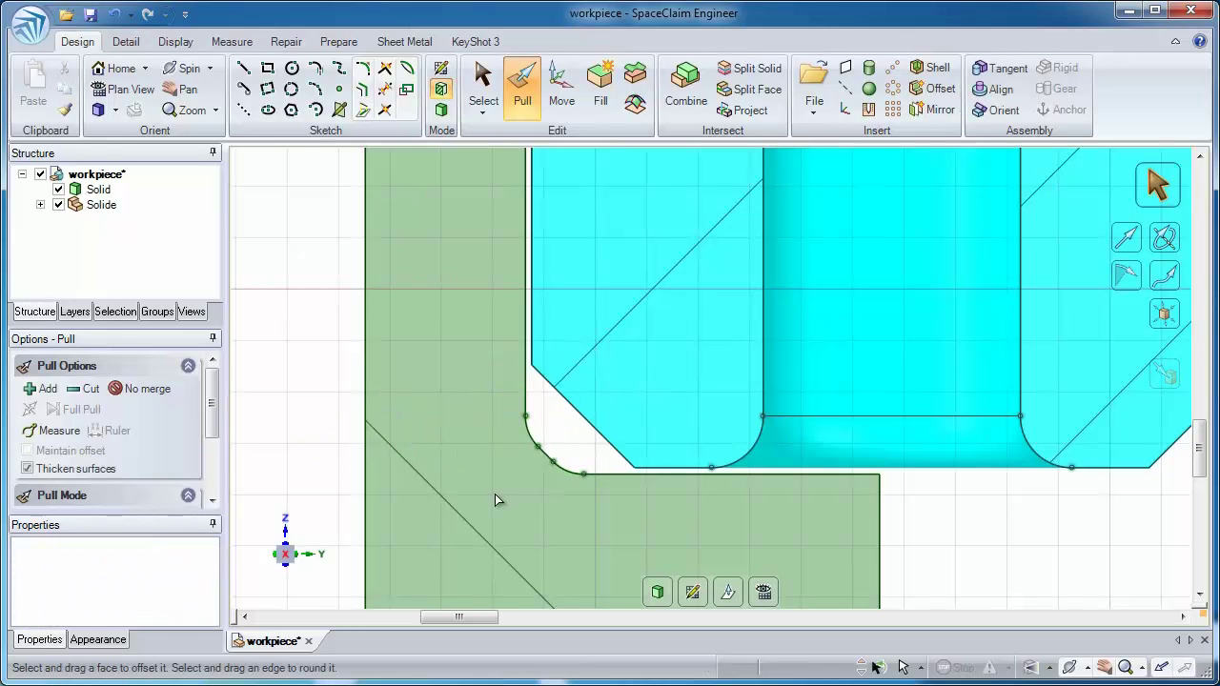
- Round the prong's outer top corner and enlarge the round on its top corner beside the boss
{"action": "mouse_move", "coordinate": [495, 494]}
{"action": "middle_mouse_down", "text": "ctrl"}
{"action": "mouse_move", "coordinate": [500, 280]}
{"action": "mouse_move", "coordinate": [509, 493]}
{"action": "middle_mouse_up", "text": "ctrl"}
{"action": "left_click", "coordinate": [474, 312]}
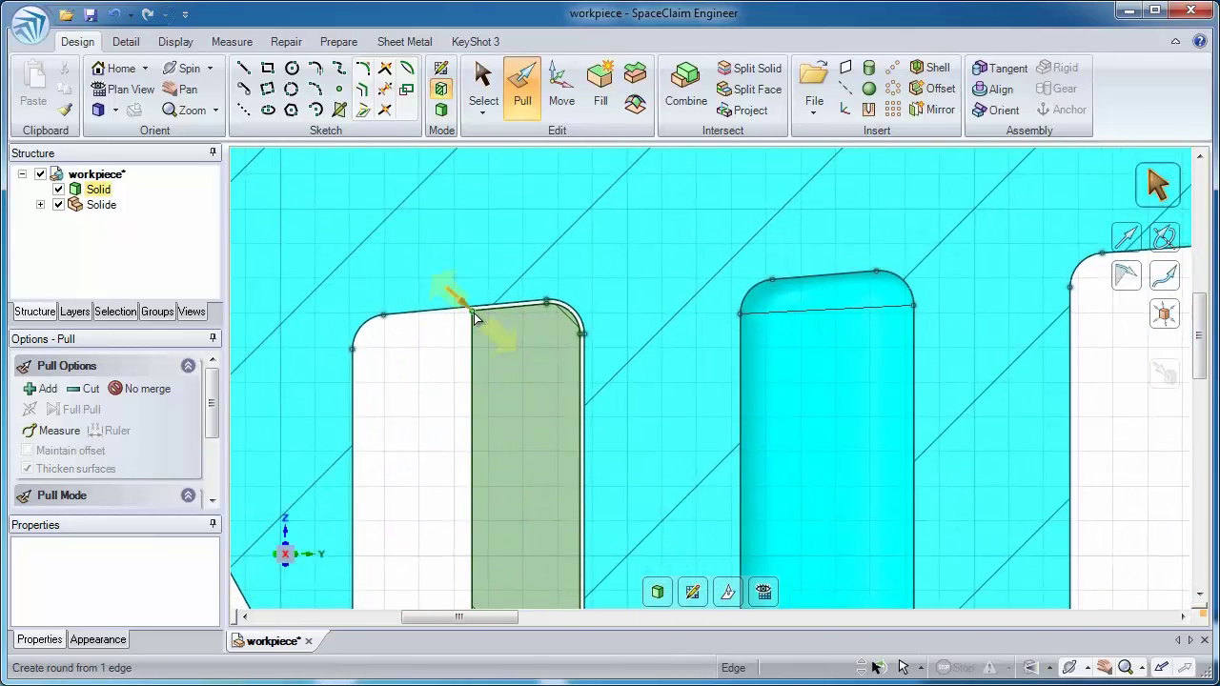
{"action": "left_click_drag", "start_coordinate": [476, 318], "coordinate": [392, 450]}
{"action": "left_click", "coordinate": [572, 316]}
{"action": "key", "text": "Escape"}
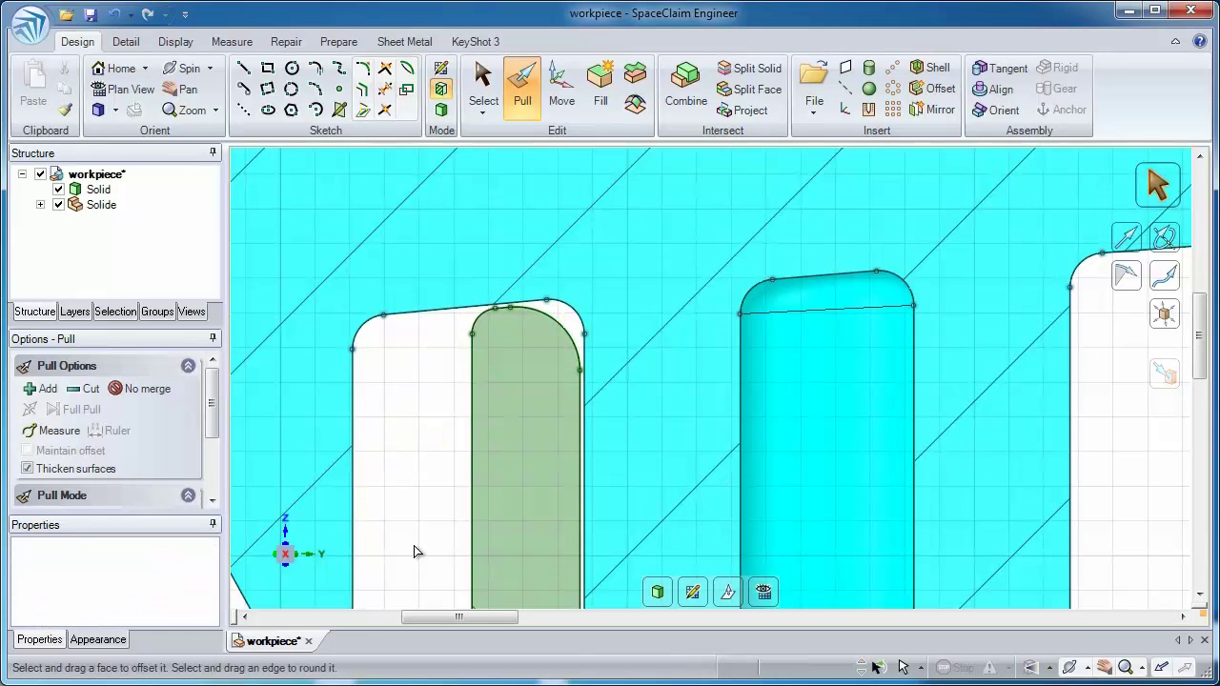
- Return from the section to the full 3D view of the fixture and workpiece, with the Select tool active
{"action": "scroll", "coordinate": [414, 551], "scroll_direction": "down", "scroll_amount": 8}
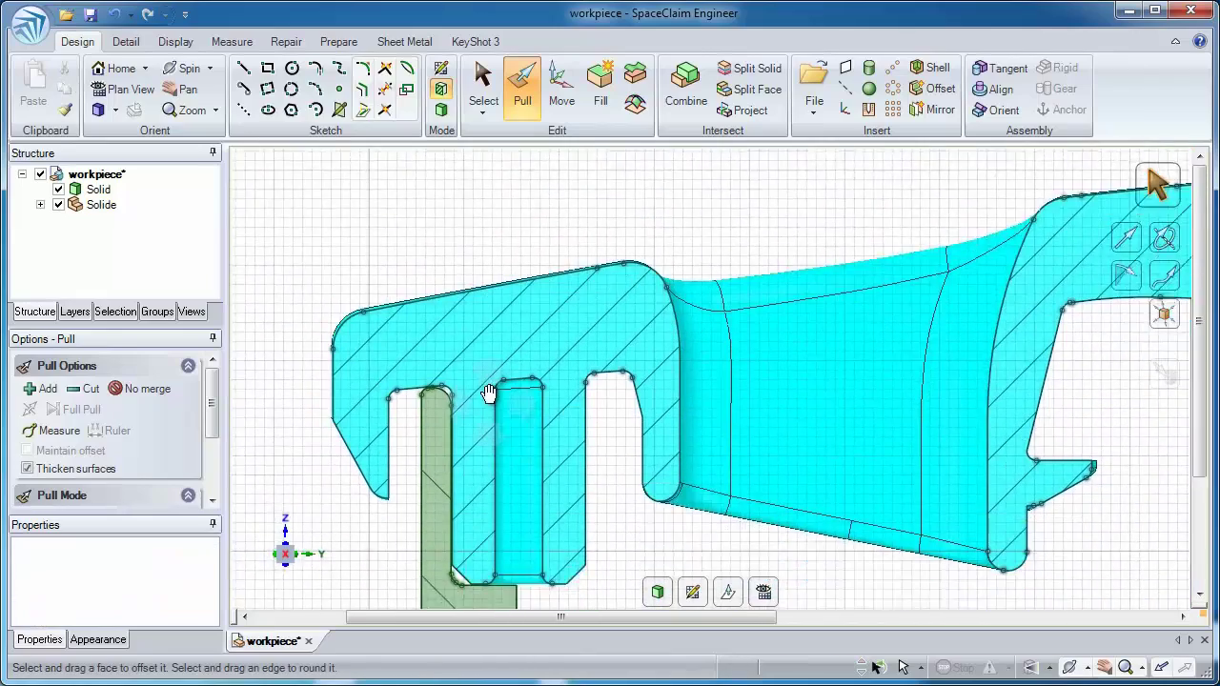
{"action": "middle_click_drag", "start_coordinate": [489, 394], "coordinate": [526, 280], "text": "shift"}
{"action": "middle_click_drag", "start_coordinate": [591, 409], "coordinate": [578, 333], "text": "ctrl"}
{"action": "middle_click_drag", "start_coordinate": [661, 388], "coordinate": [552, 376], "text": "shift"}
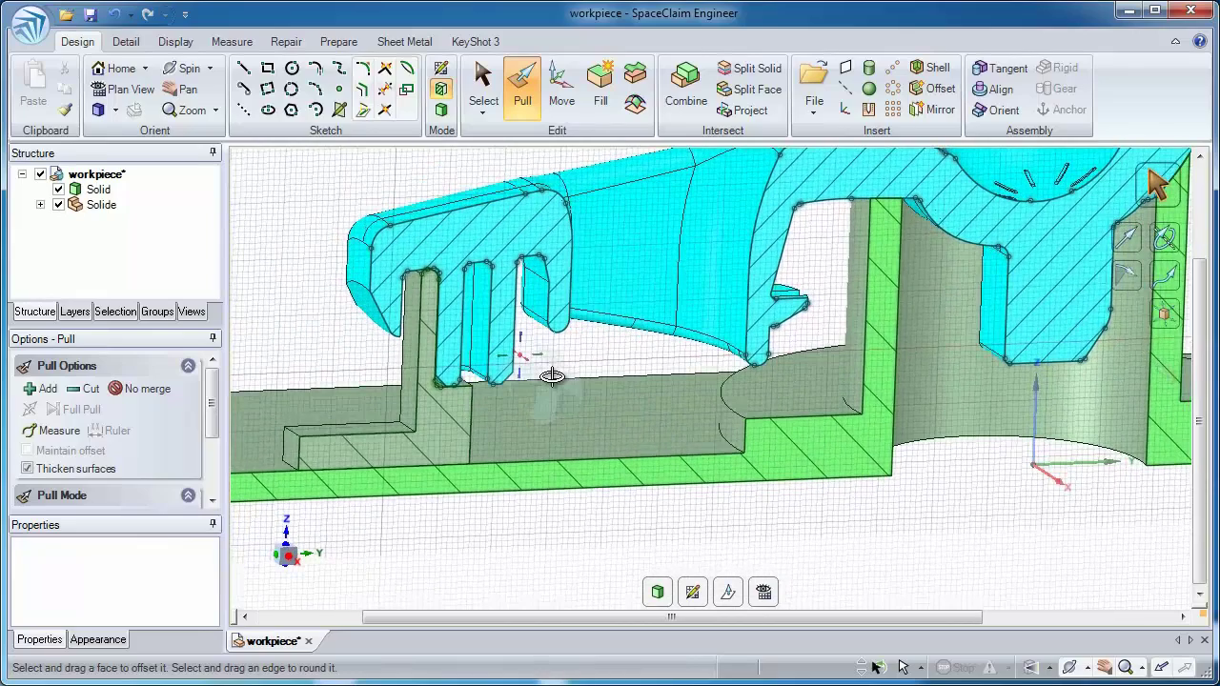
{"action": "scroll", "coordinate": [569, 428], "scroll_direction": "down", "scroll_amount": 4}
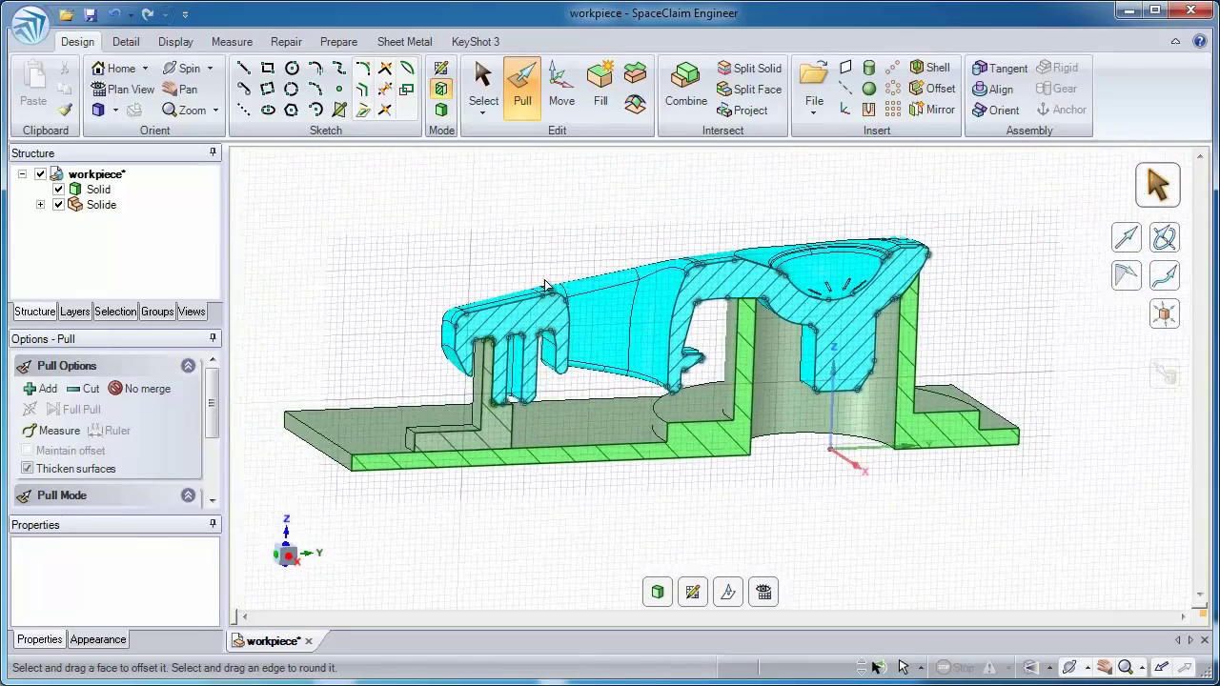
{"action": "key", "text": "d"}
{"action": "key", "text": "s"}
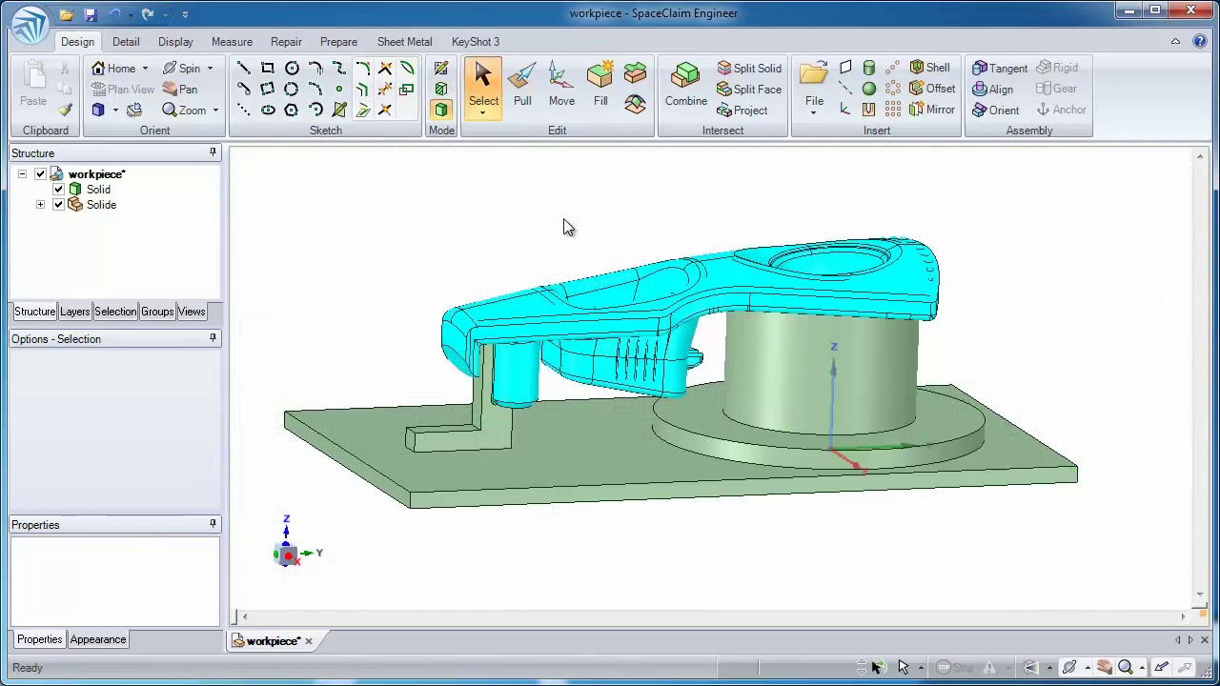
{"action": "scroll", "coordinate": [563, 234], "scroll_direction": "up", "scroll_amount": 2}
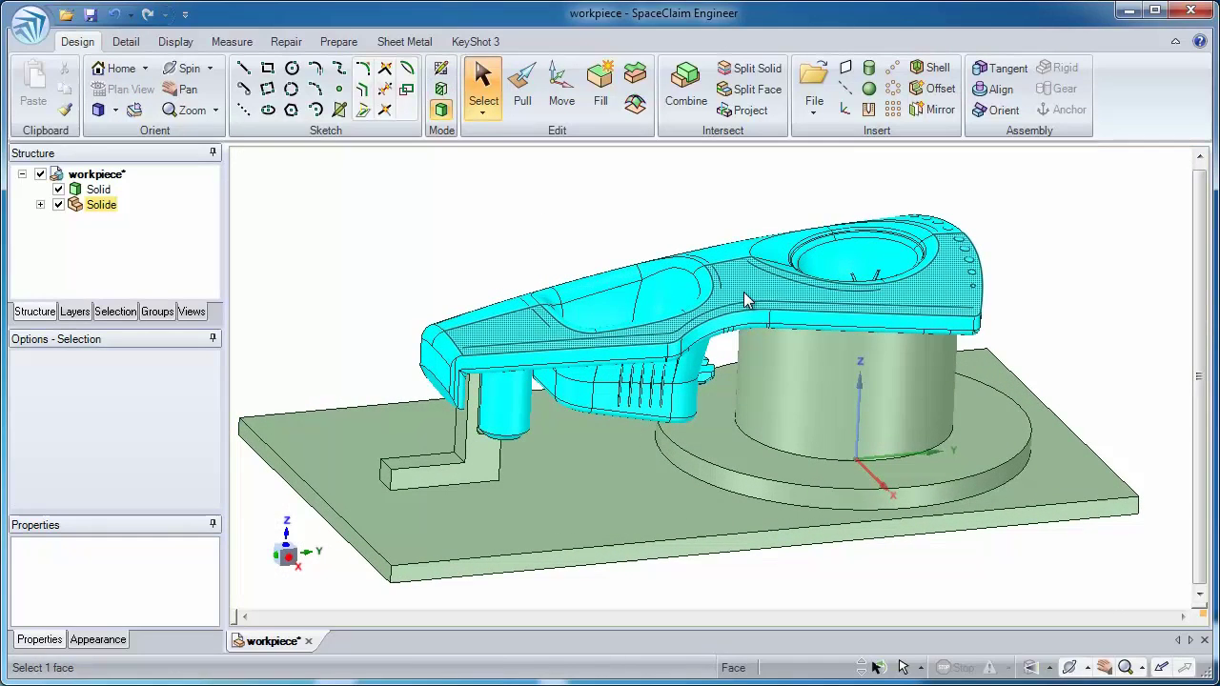